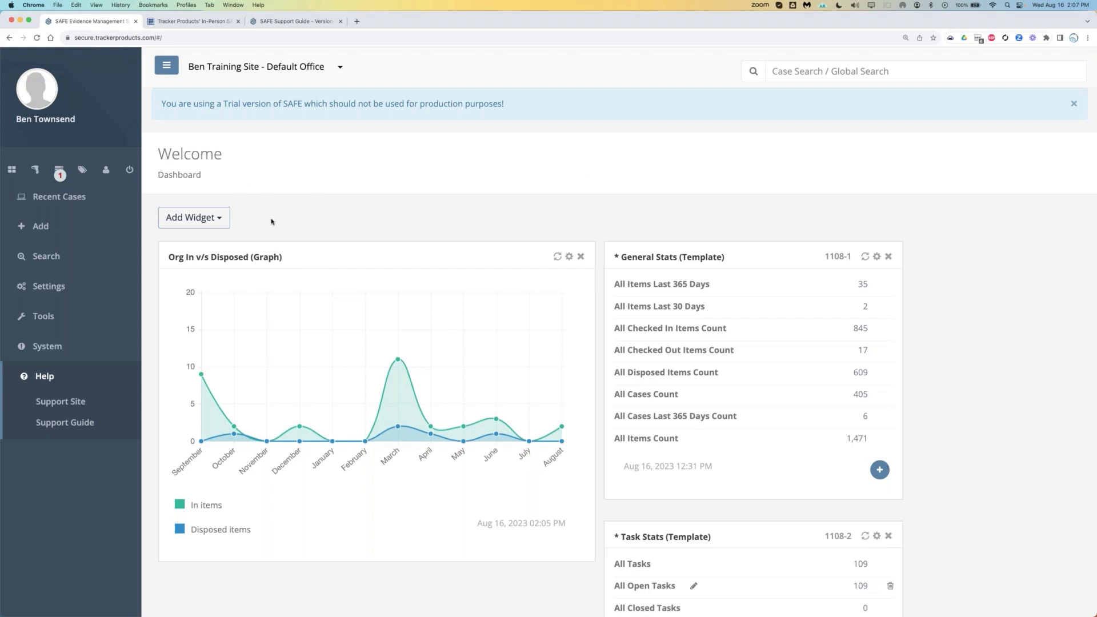
# - Open the advanced search for items and set the Status criterion to Checked In
pyautogui.click(59, 255)
pyautogui.click(55, 307)
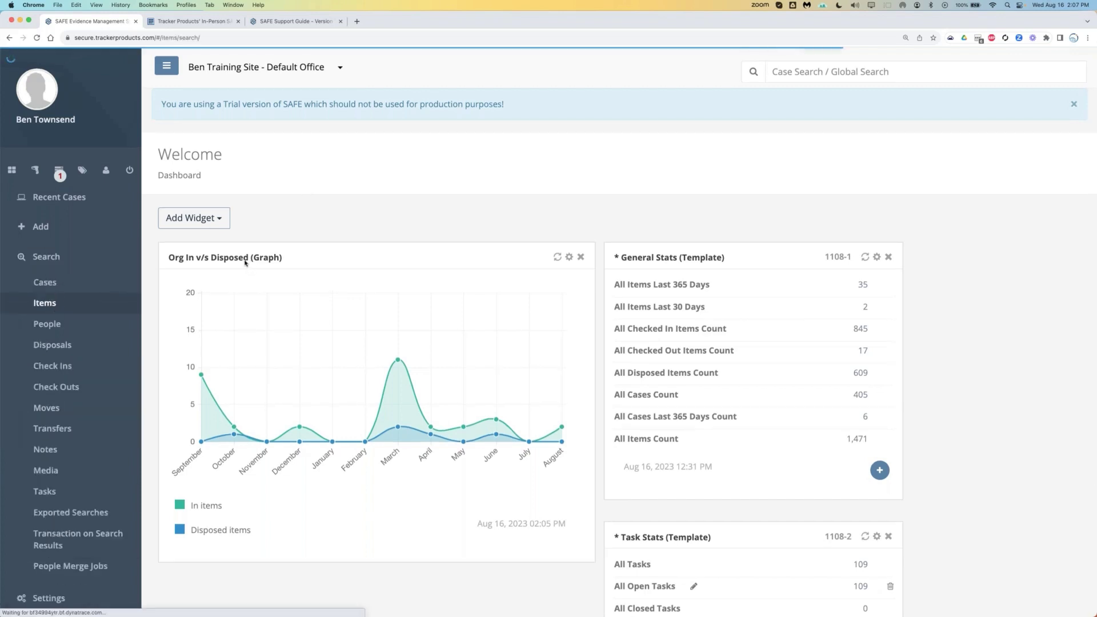
pyautogui.scroll(-3, 357, 268)
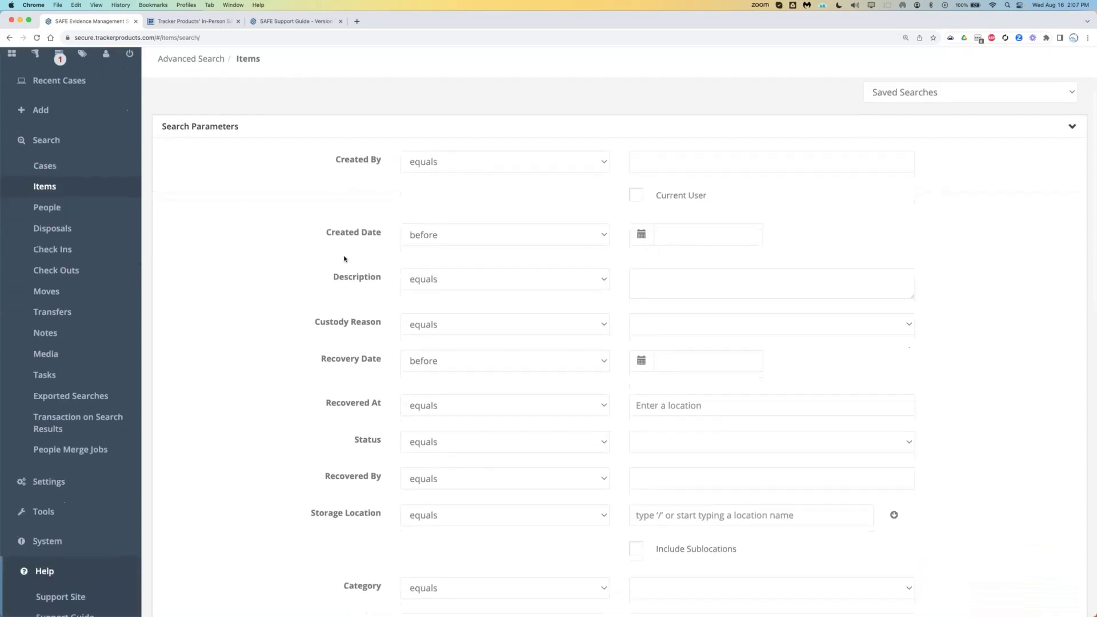
pyautogui.scroll(-2, 336, 242)
pyautogui.scroll(-1, 335, 242)
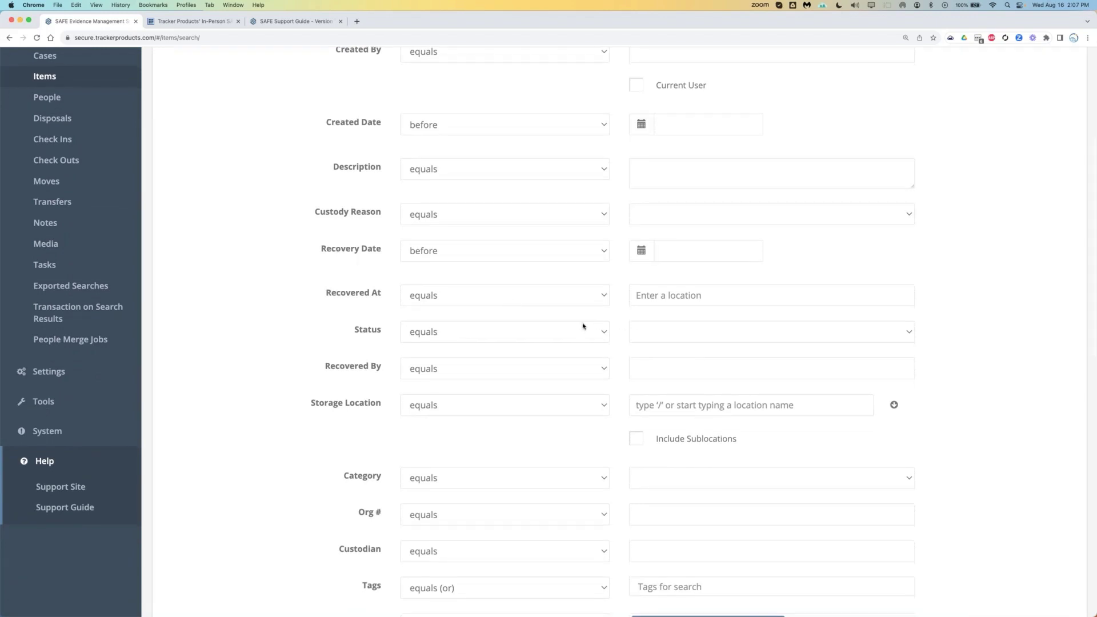
pyautogui.scroll(-1, 581, 325)
pyautogui.click(675, 321)
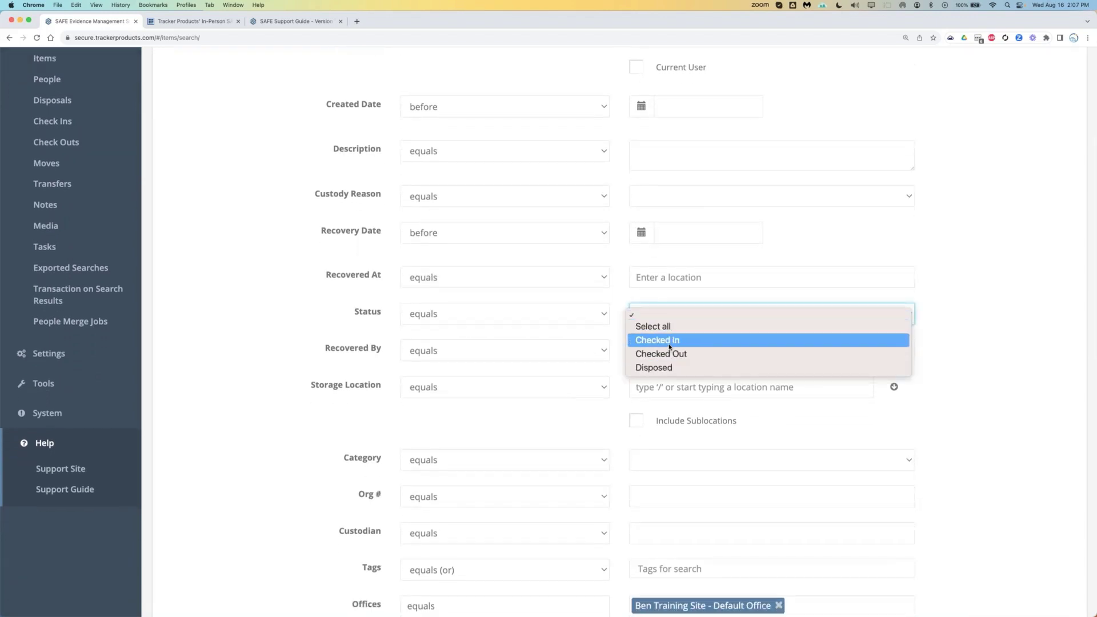
pyautogui.click(669, 343)
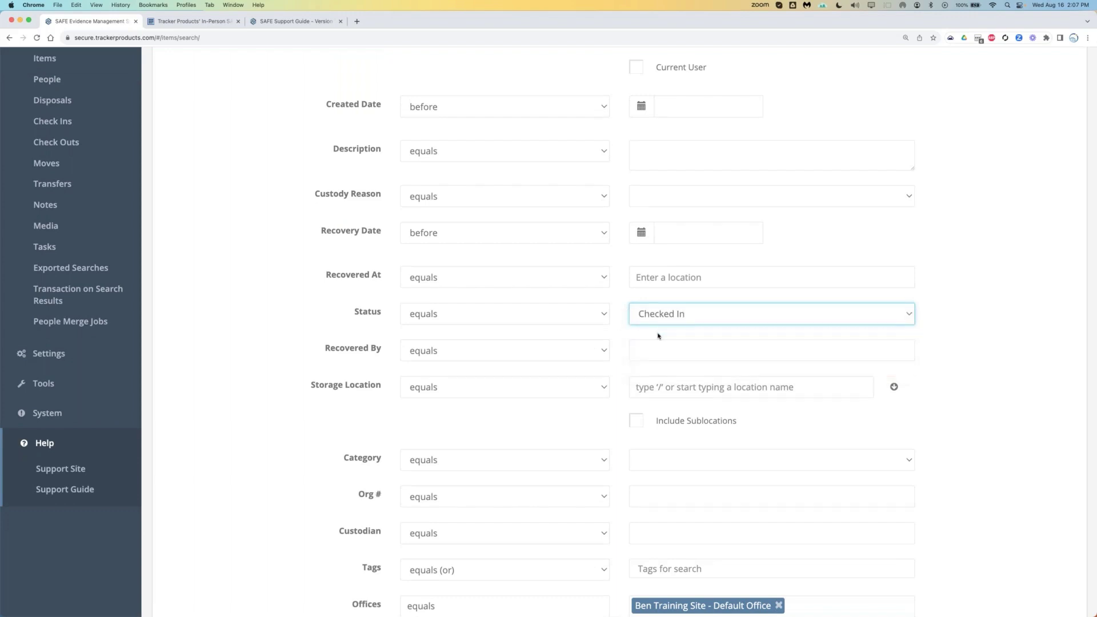
# - Run the item search with only the Ben Training Site - Default Office included
pyautogui.scroll(-3, 657, 335)
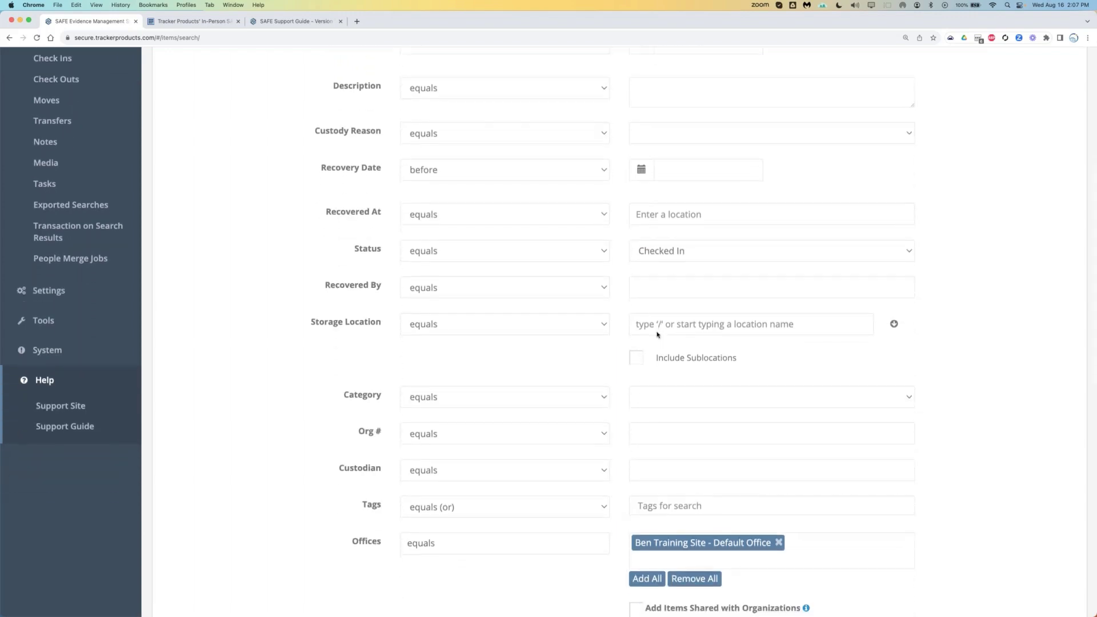
pyautogui.scroll(-10, 657, 334)
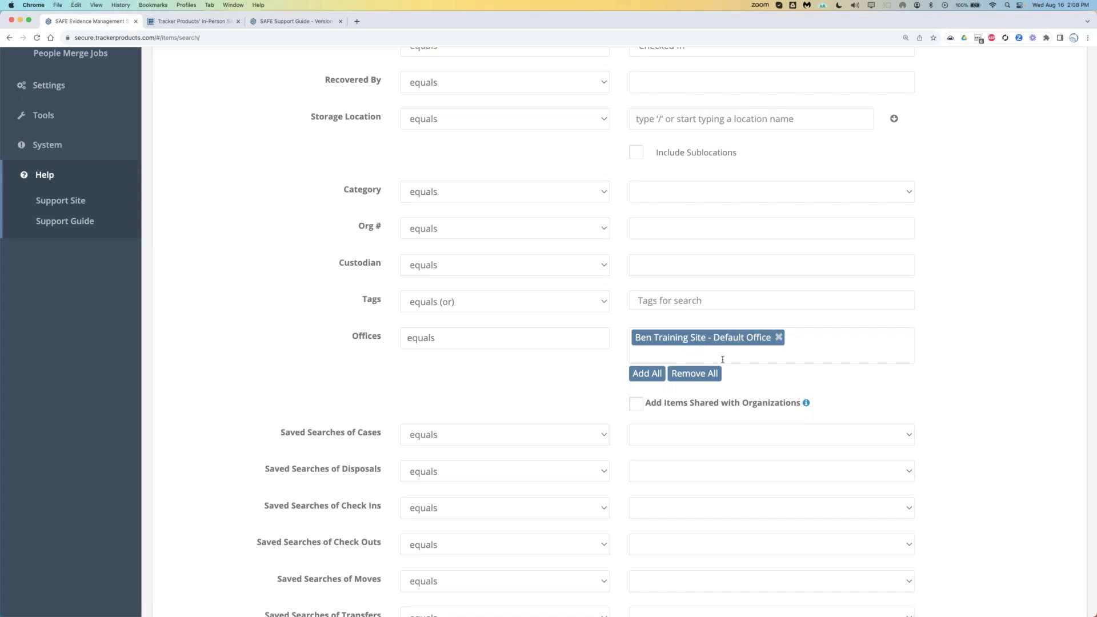
pyautogui.scroll(-7, 631, 353)
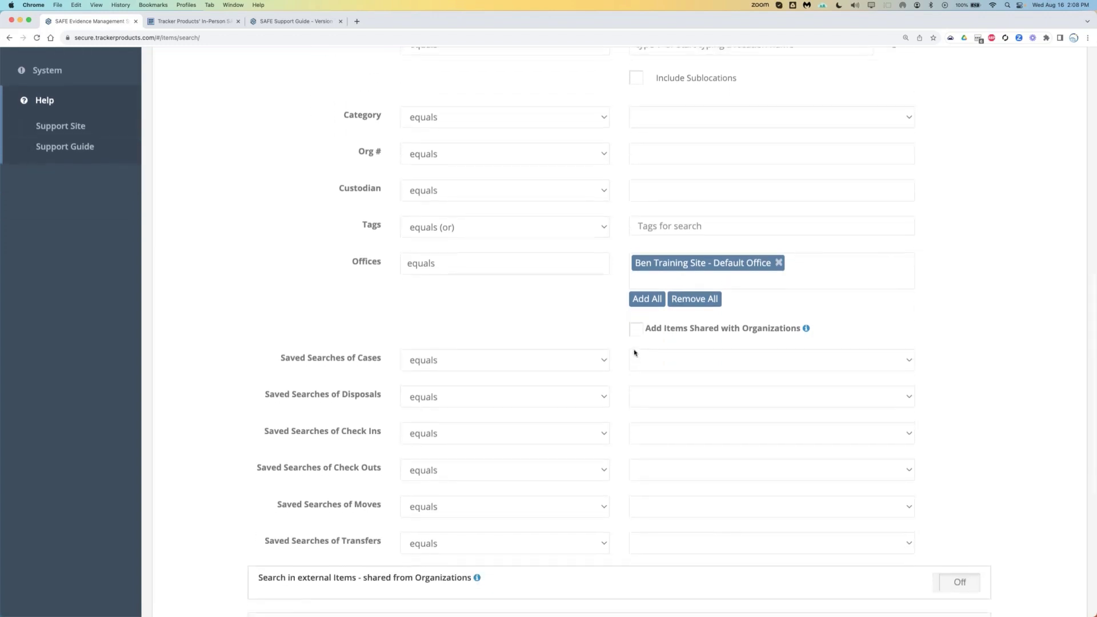
pyautogui.click(519, 410)
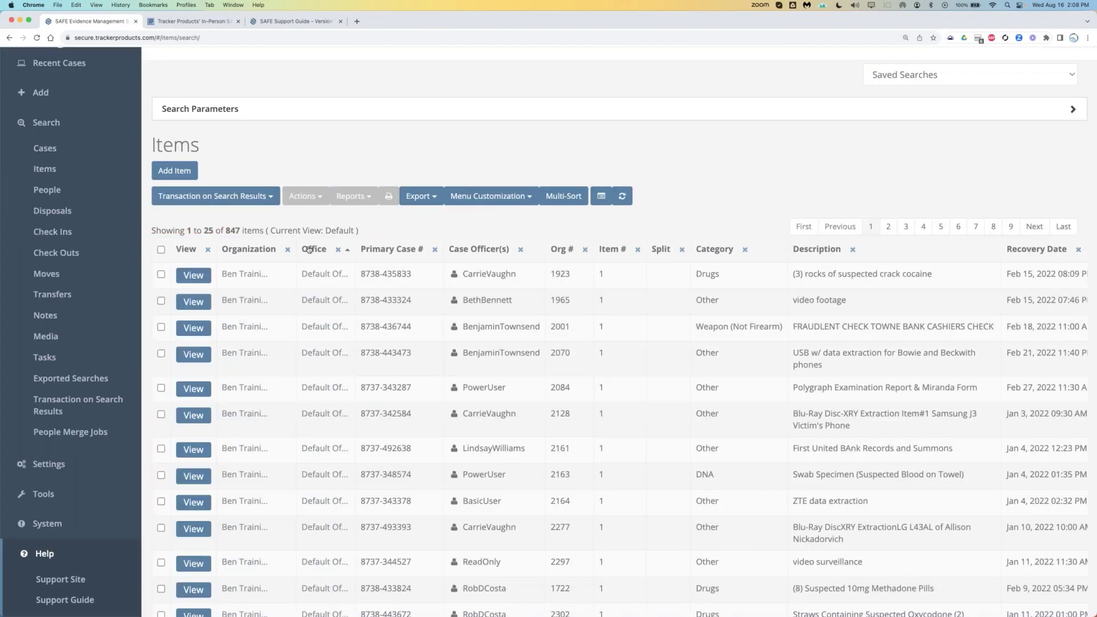
# - Examine which transactions can be performed on the entire set of item search results
pyautogui.moveTo(226, 230); pyautogui.dragTo(241, 231)
pyautogui.click(206, 197)
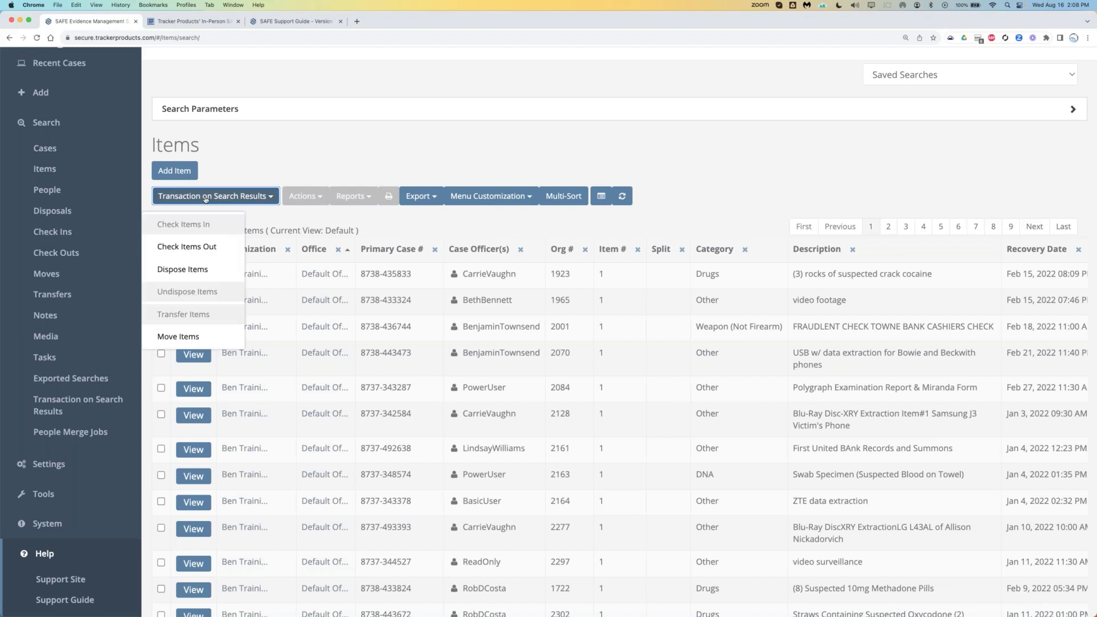
pyautogui.click(266, 212)
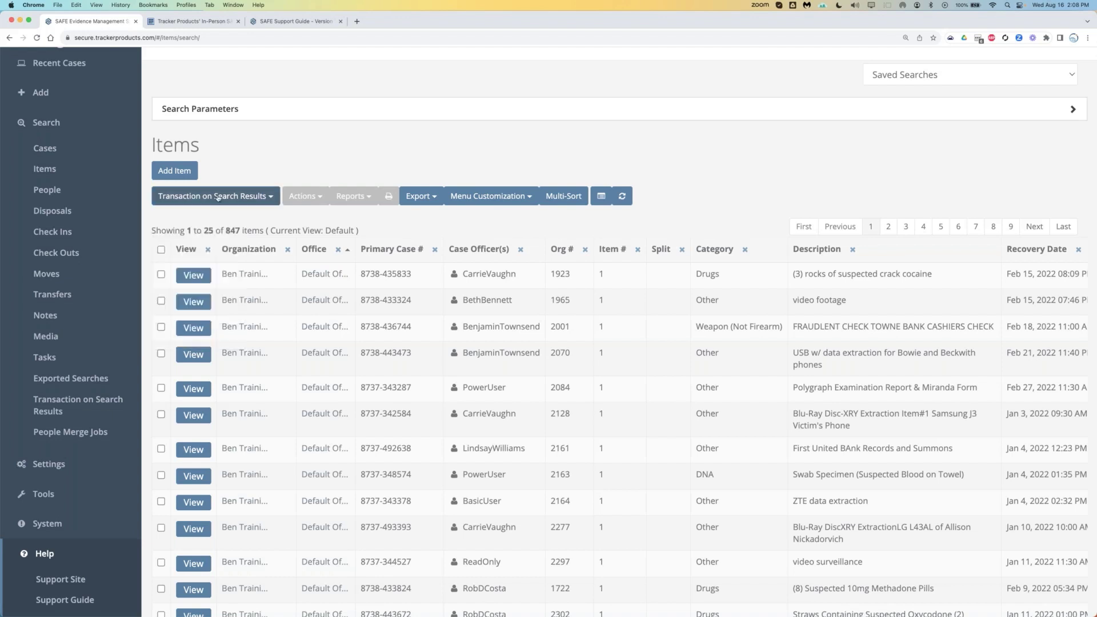
pyautogui.click(215, 197)
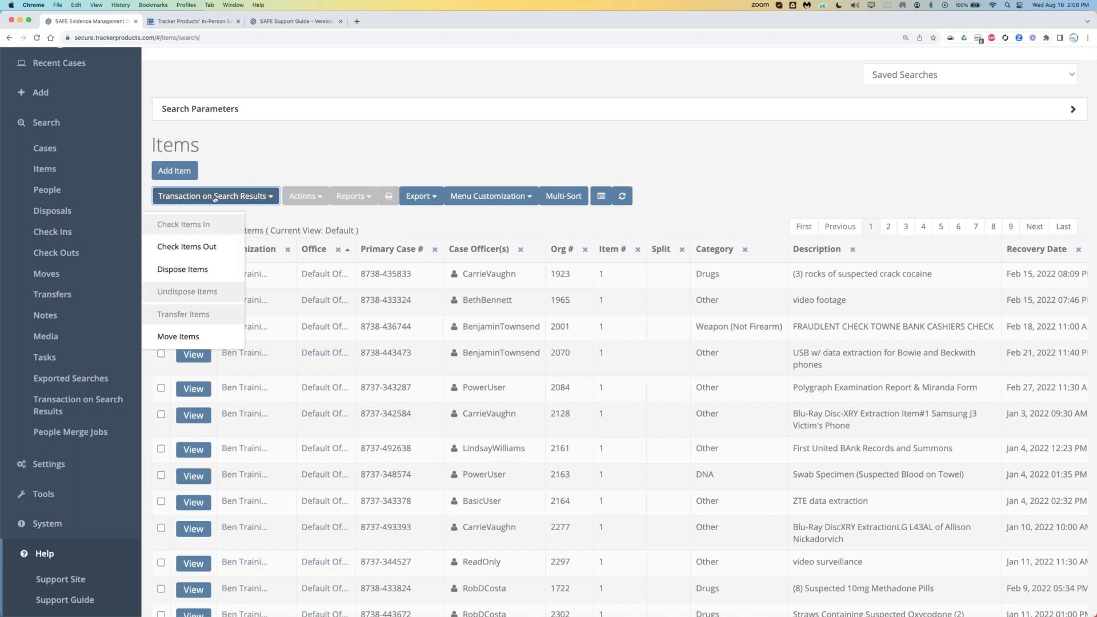
pyautogui.click(279, 216)
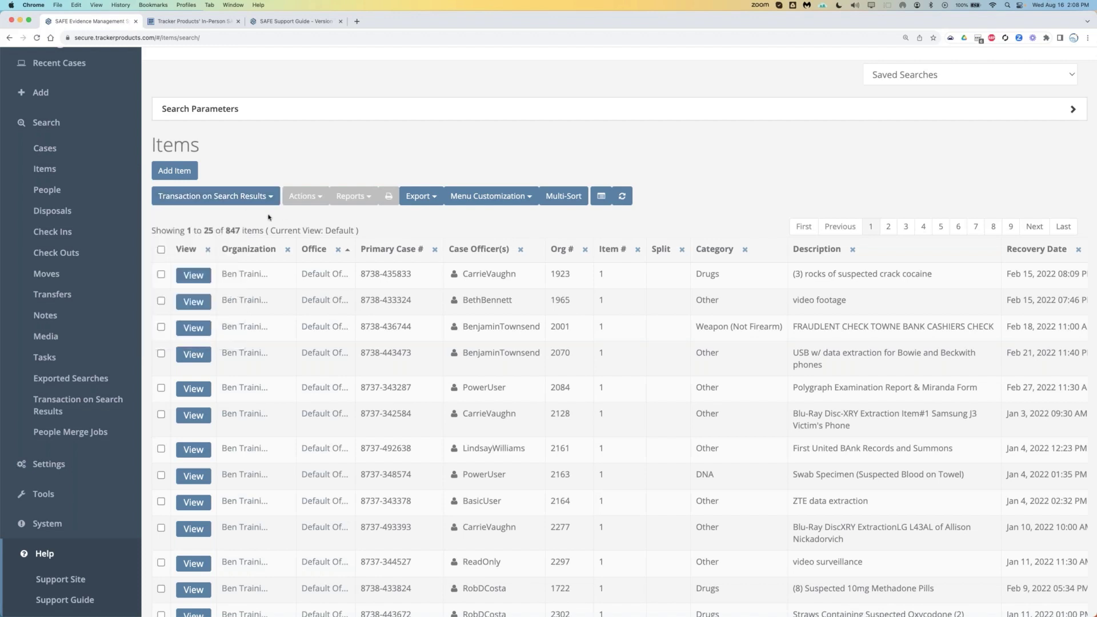
# - Select the first item, examine the actions offered for a single item, and clear the selection
pyautogui.click(161, 275)
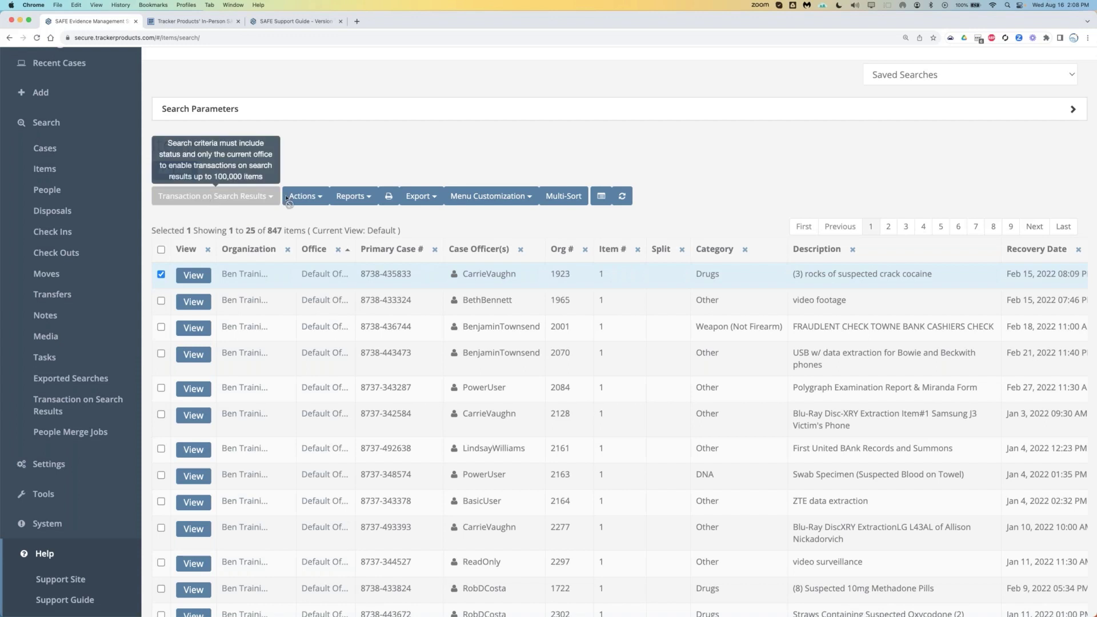
pyautogui.click(303, 196)
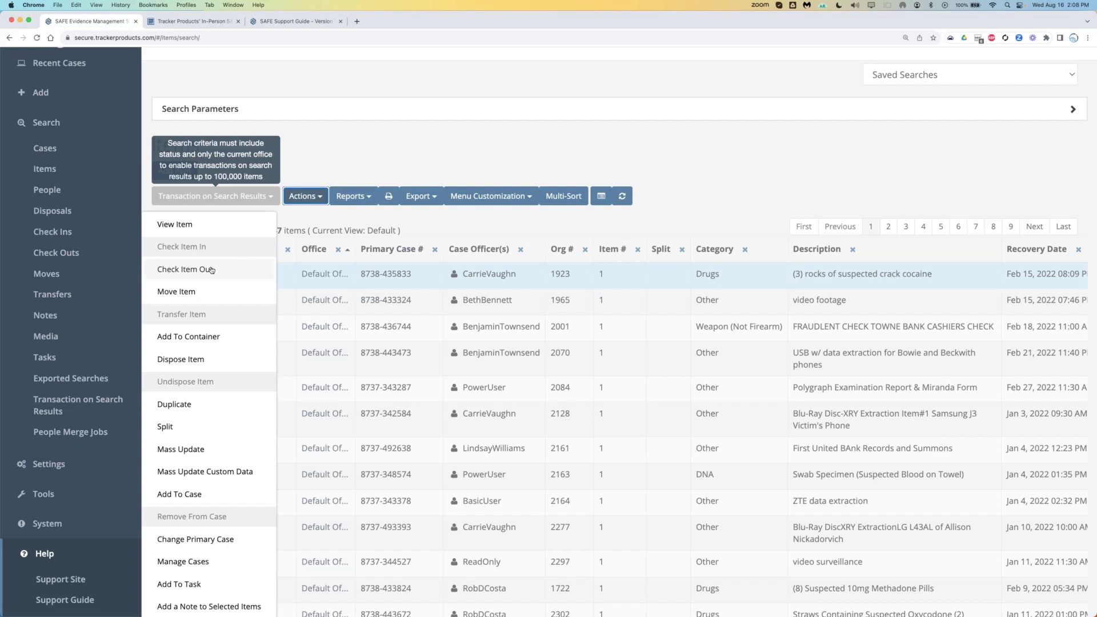
pyautogui.click(330, 223)
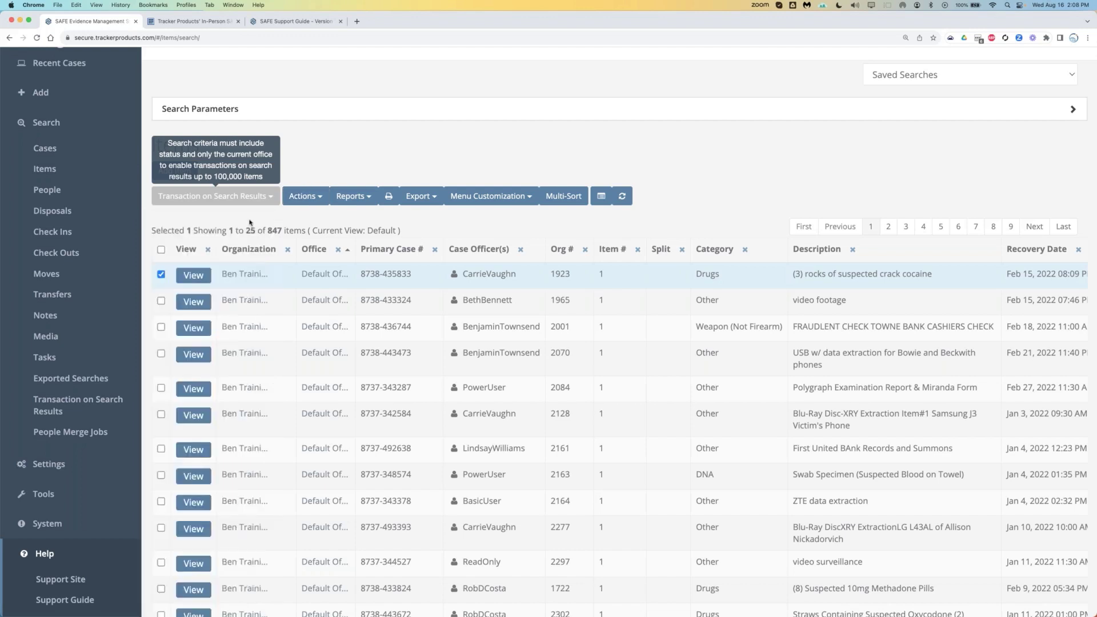
pyautogui.click(161, 250)
pyautogui.click(161, 250)
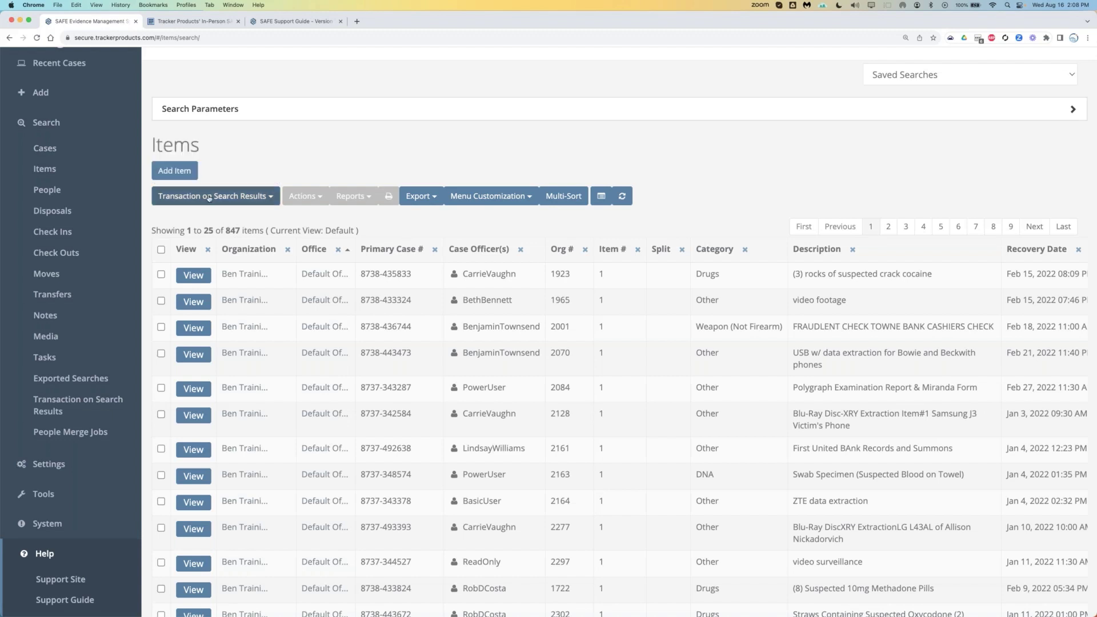
# - Select the video footage item in the second row, check its available actions, and deselect it
pyautogui.click(209, 198)
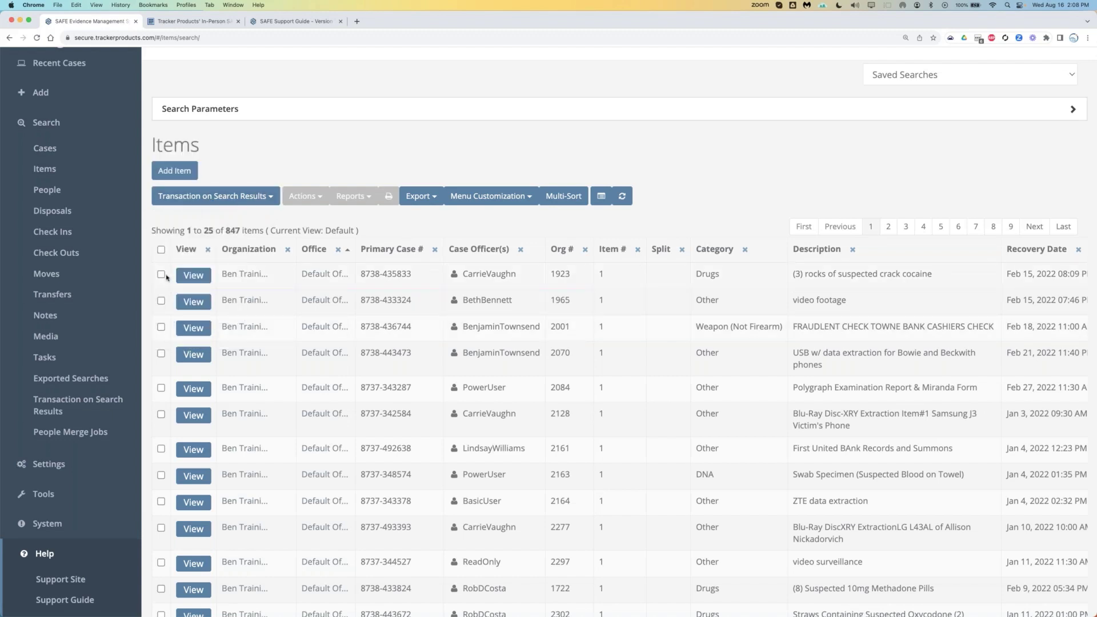
pyautogui.click(161, 274)
pyautogui.click(161, 301)
pyautogui.click(161, 274)
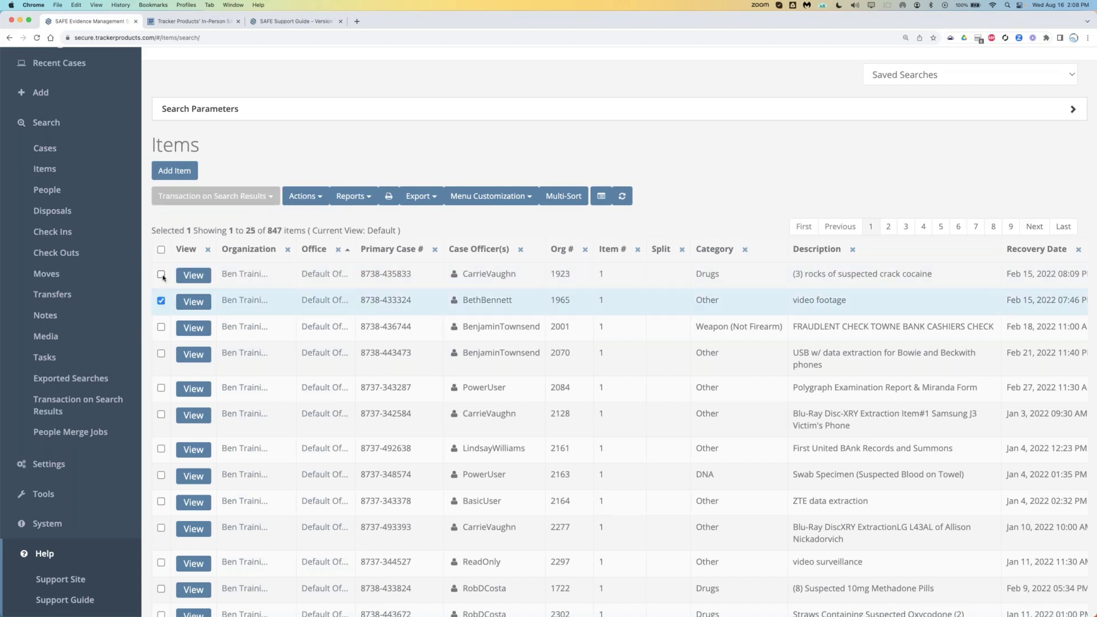
pyautogui.click(303, 196)
pyautogui.click(310, 225)
pyautogui.click(161, 300)
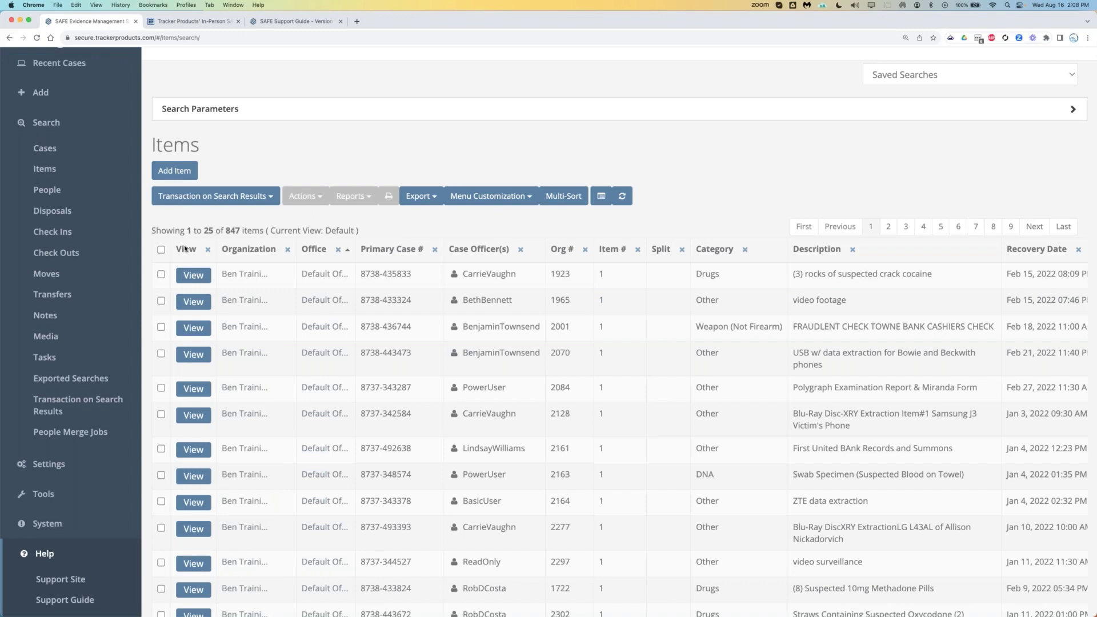
# - Open the Dispose Items form for all search results, examine it, and cancel without disposing anything
pyautogui.click(223, 197)
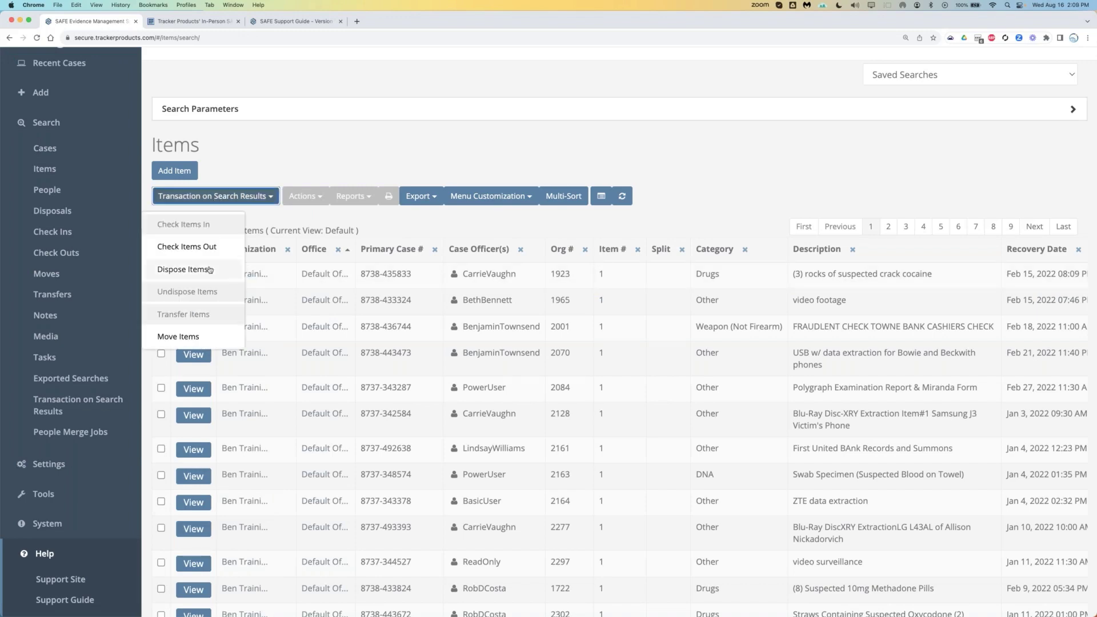
pyautogui.click(188, 269)
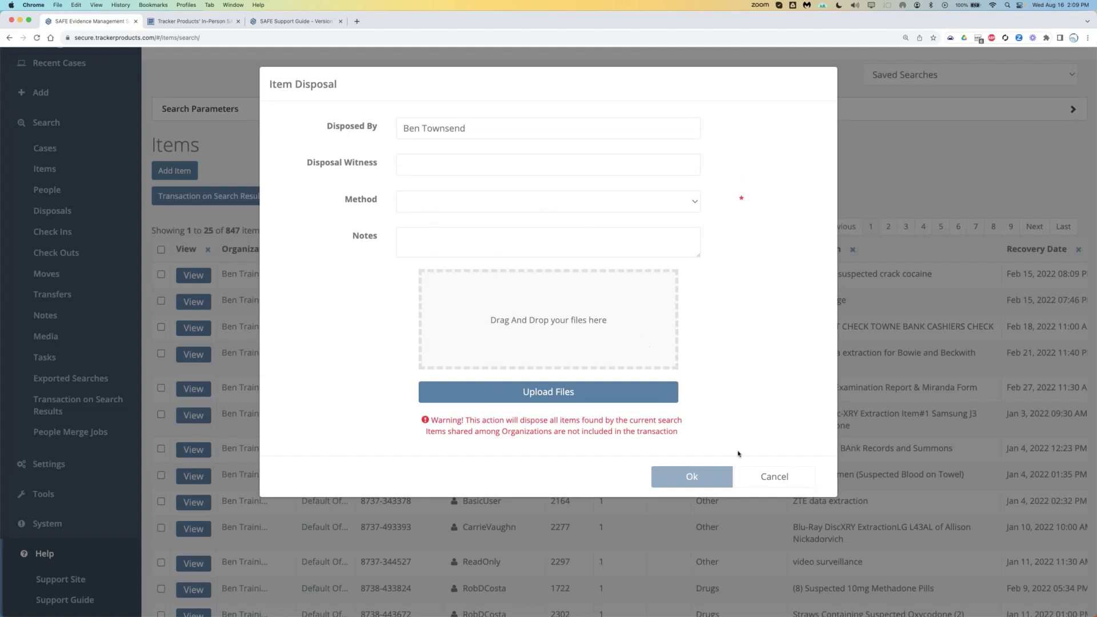
pyautogui.click(767, 479)
# - Highlight the total item count and review the transactions that would apply to all those results
pyautogui.moveTo(225, 230); pyautogui.dragTo(260, 230)
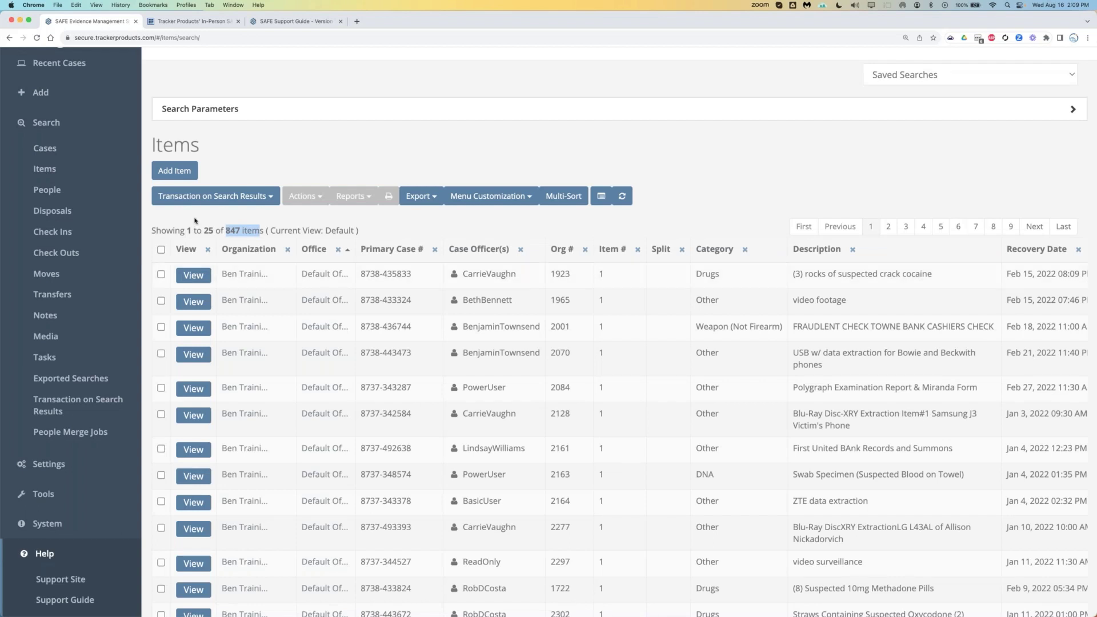
pyautogui.moveTo(224, 230); pyautogui.dragTo(244, 231)
pyautogui.click(212, 197)
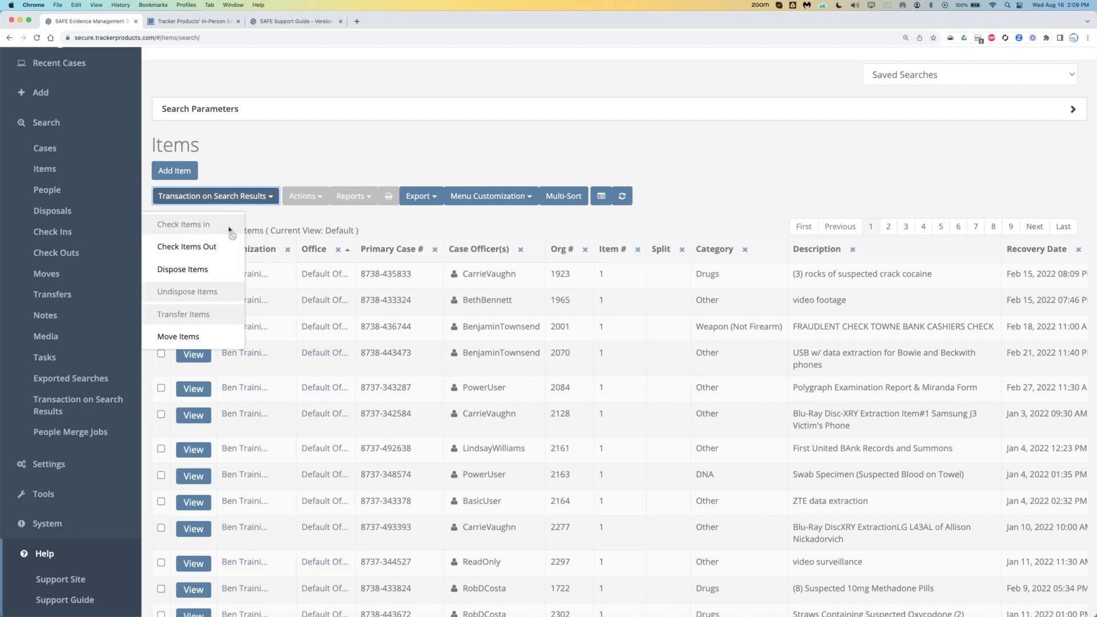
pyautogui.click(263, 222)
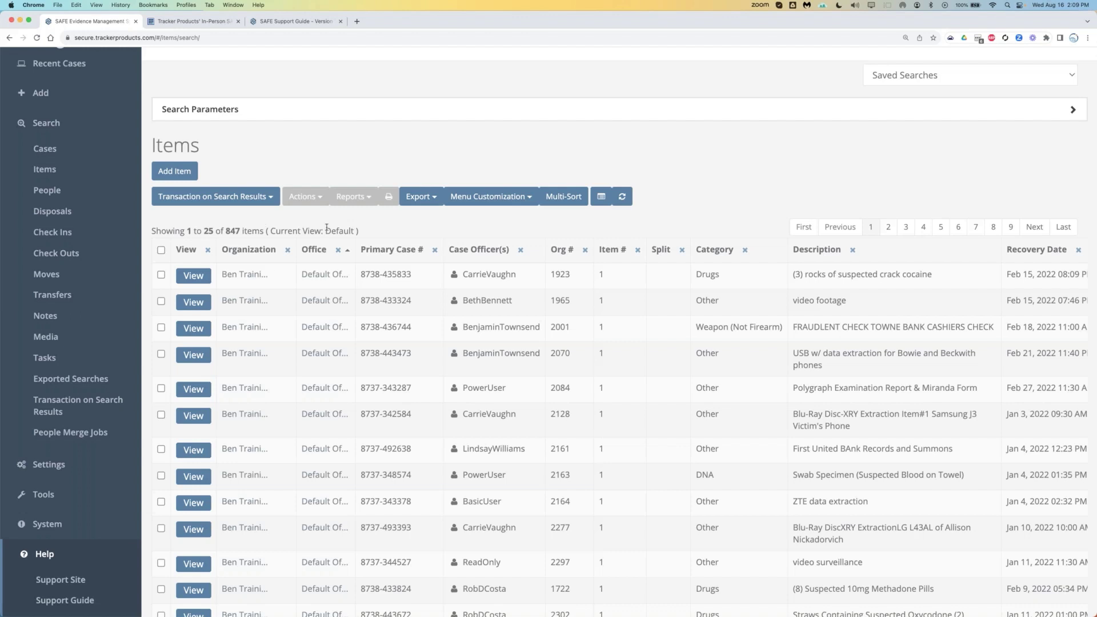
# - Select and deselect all items on the current results page, and recheck the transactions for the full search results
pyautogui.click(162, 250)
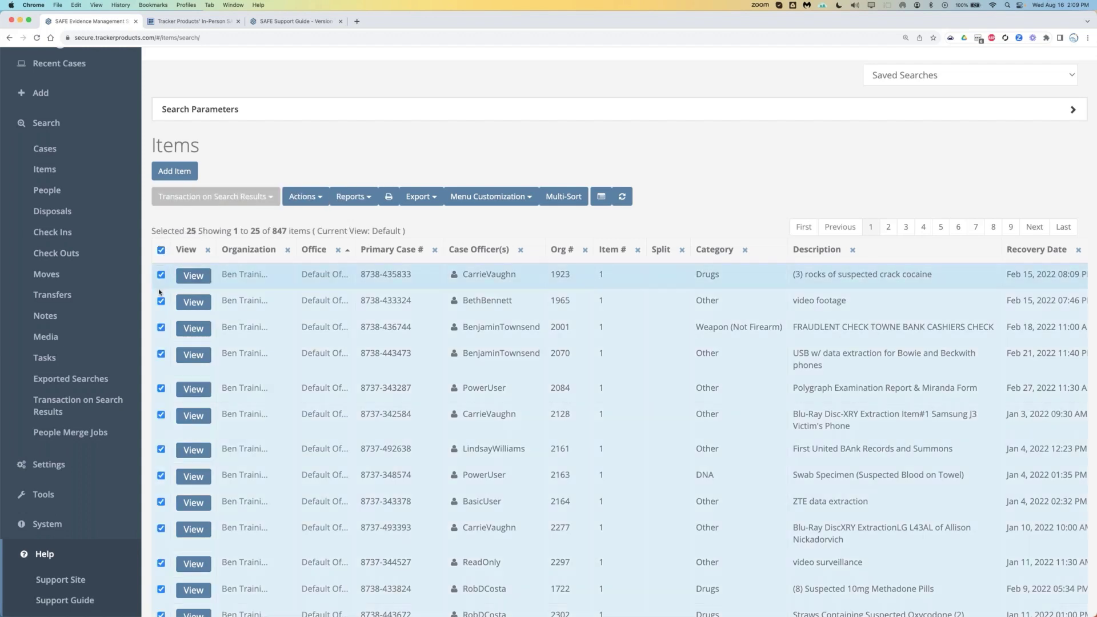
pyautogui.click(162, 250)
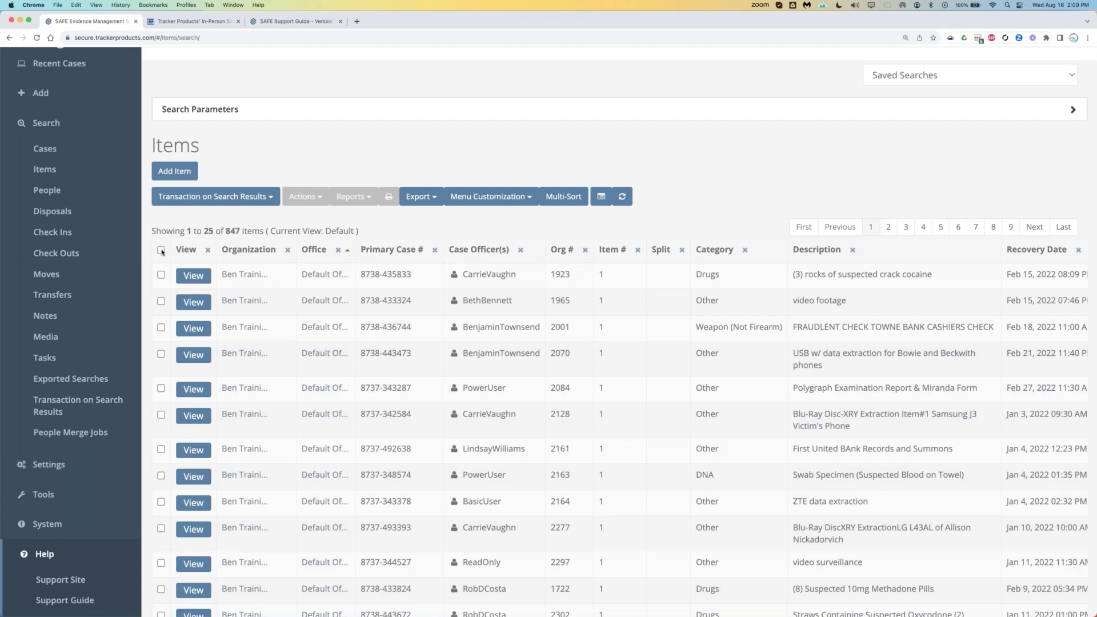
pyautogui.click(162, 250)
pyautogui.click(162, 250)
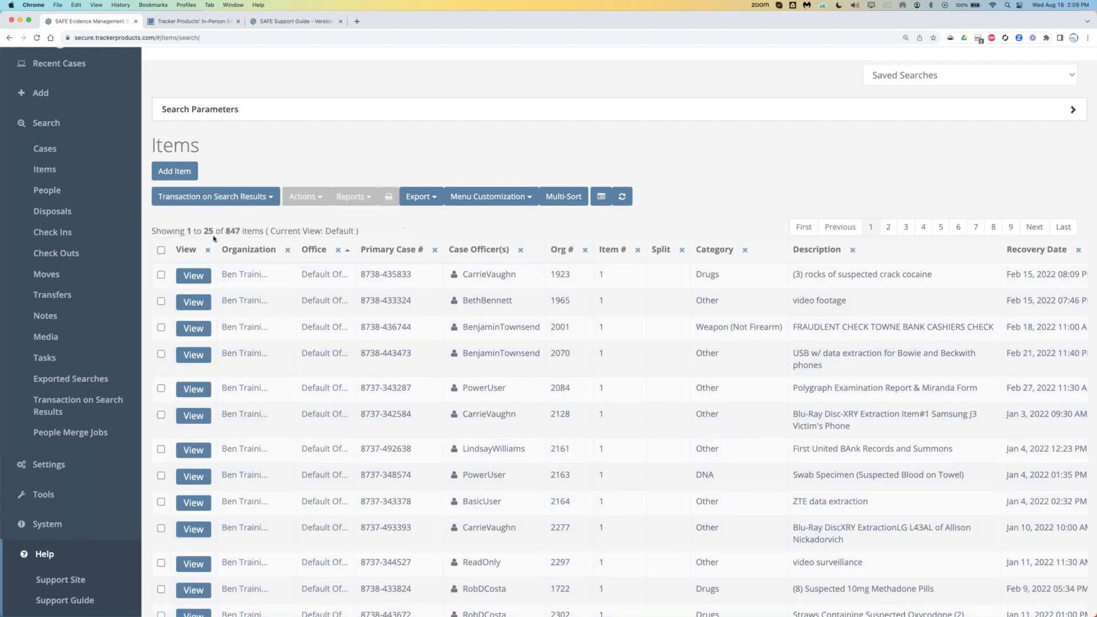
pyautogui.click(209, 198)
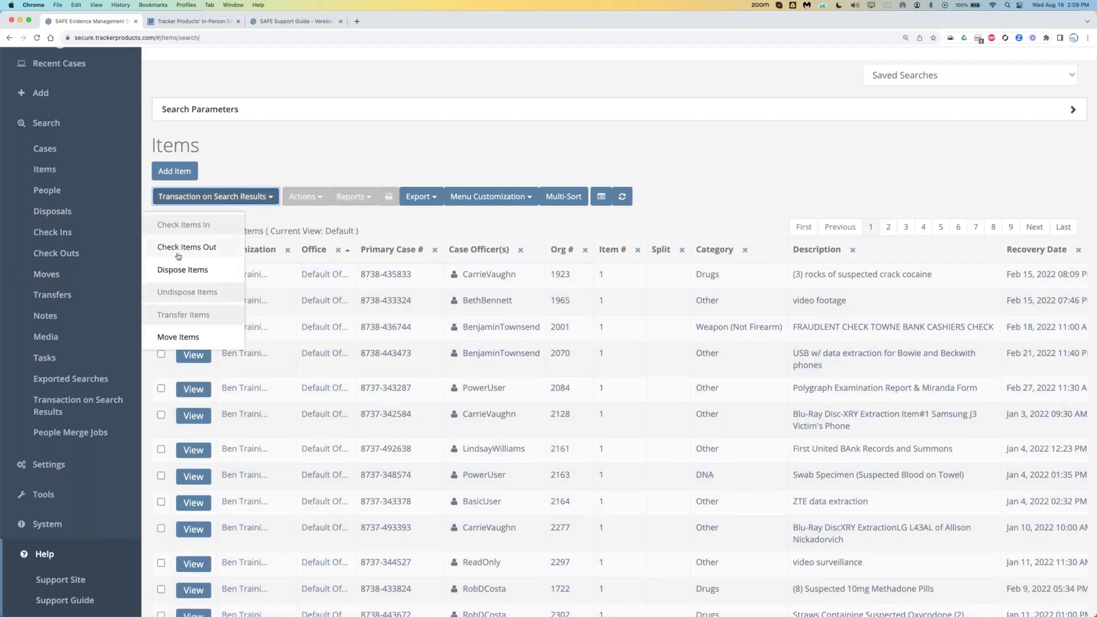
pyautogui.click(295, 156)
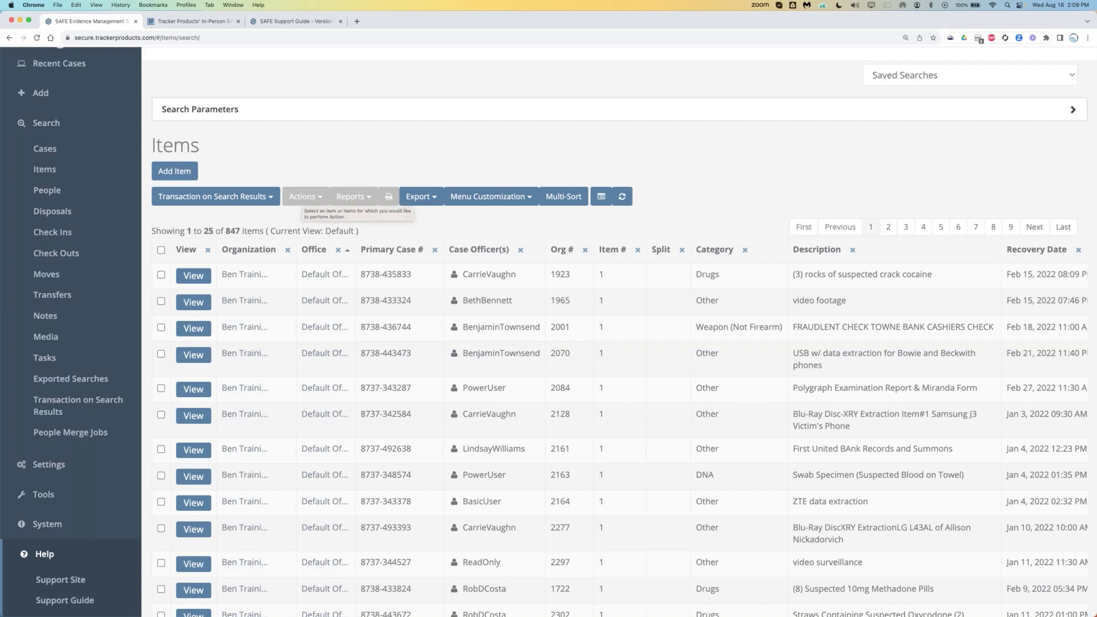
# - Select the first two items, examine the actions offered for multiple items, and clear the selection
pyautogui.click(161, 275)
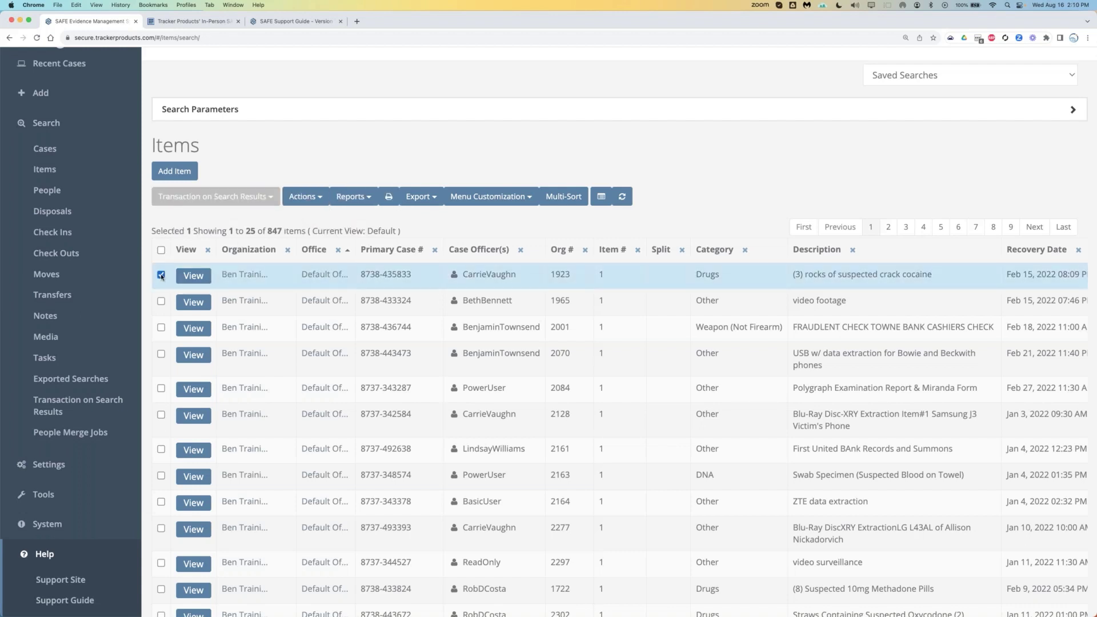
pyautogui.click(161, 301)
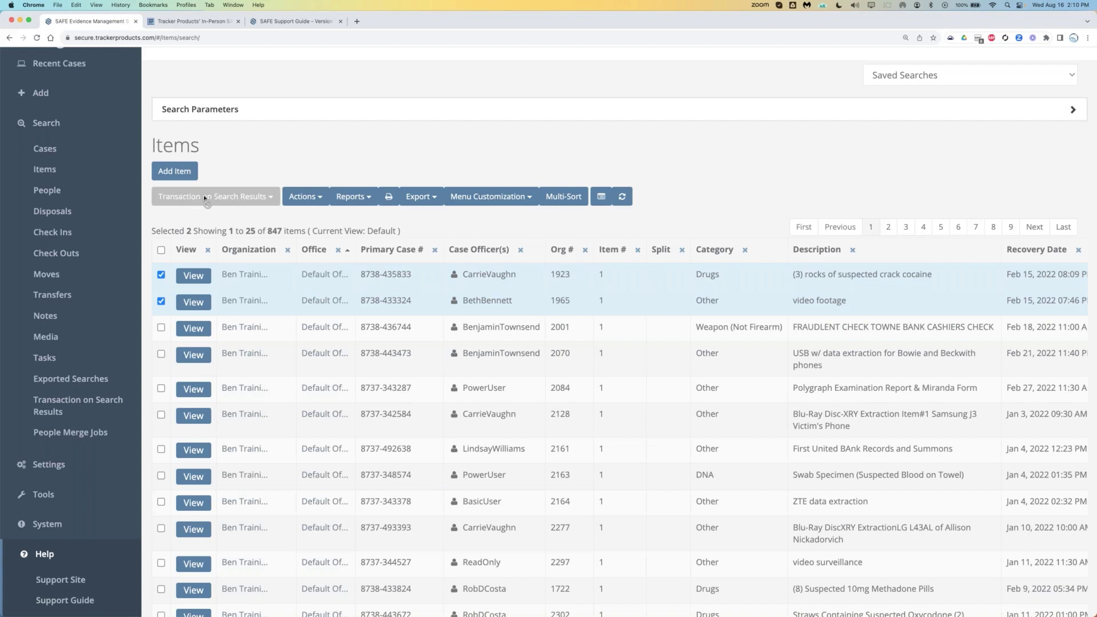
pyautogui.click(303, 197)
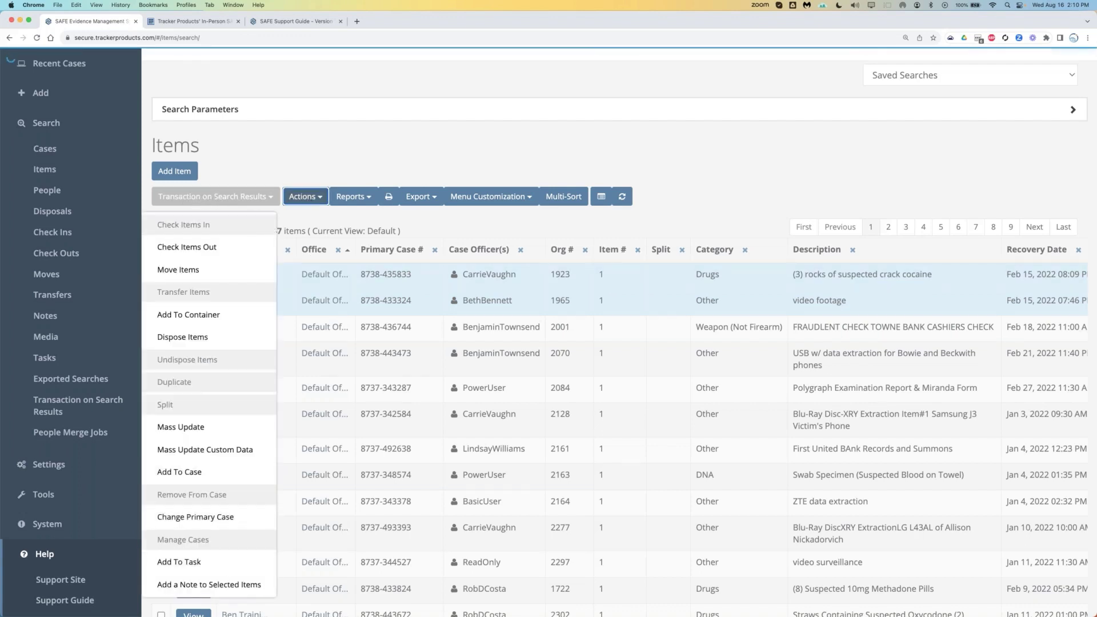
pyautogui.click(234, 196)
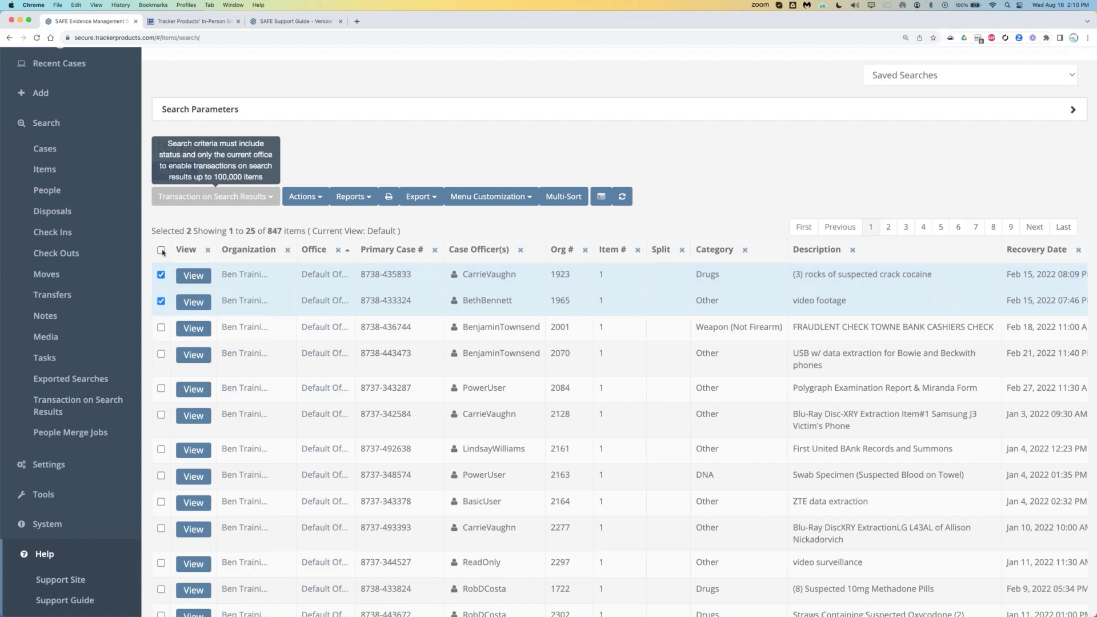
pyautogui.click(161, 250)
pyautogui.click(161, 251)
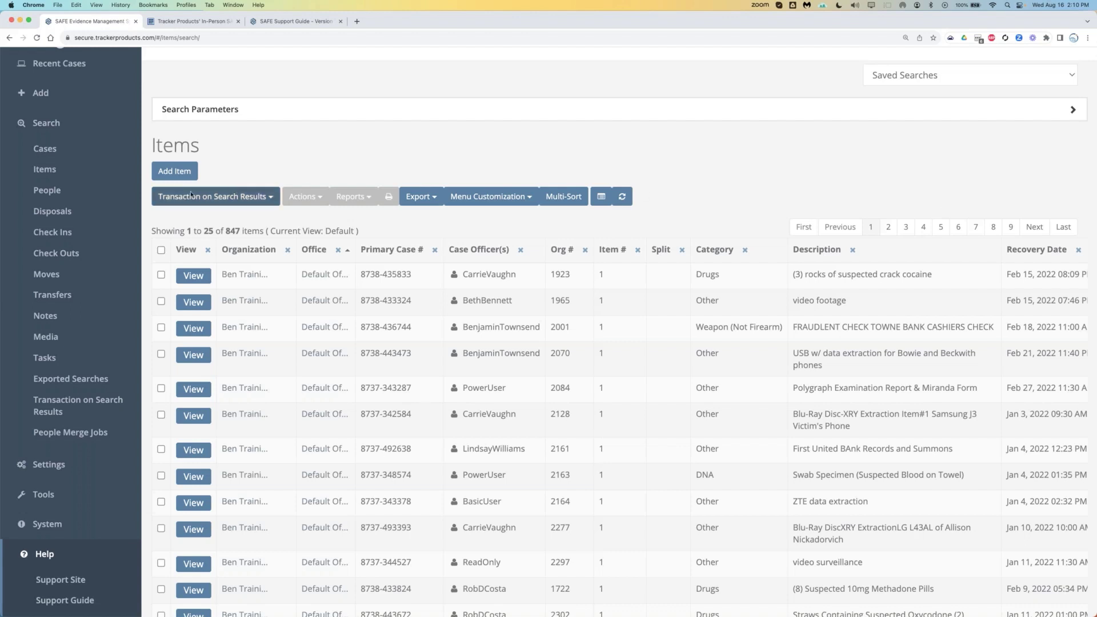
# - Review the transactions offered for the full item search results and close the list without choosing one
pyautogui.click(226, 197)
pyautogui.click(272, 171)
pyautogui.scroll(1, 313, 240)
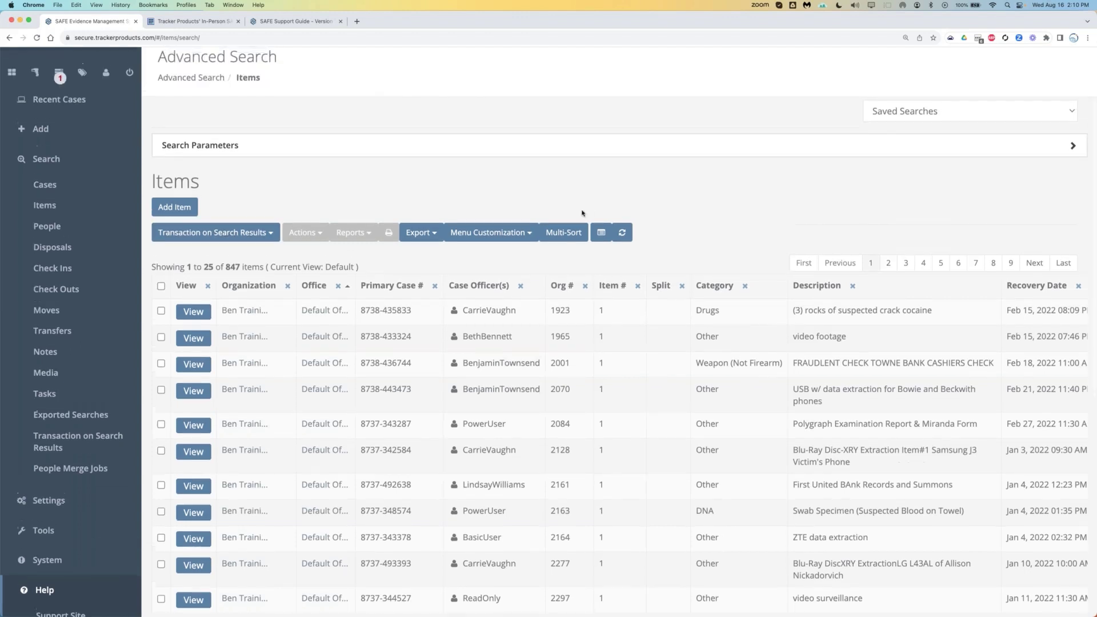
# - Highlight the results range and total item count above the item list, and clear the highlight
pyautogui.scroll(-1, 313, 251)
pyautogui.scroll(-1, 313, 251)
pyautogui.moveTo(165, 223); pyautogui.dragTo(264, 222)
pyautogui.click(195, 222)
pyautogui.click(193, 222)
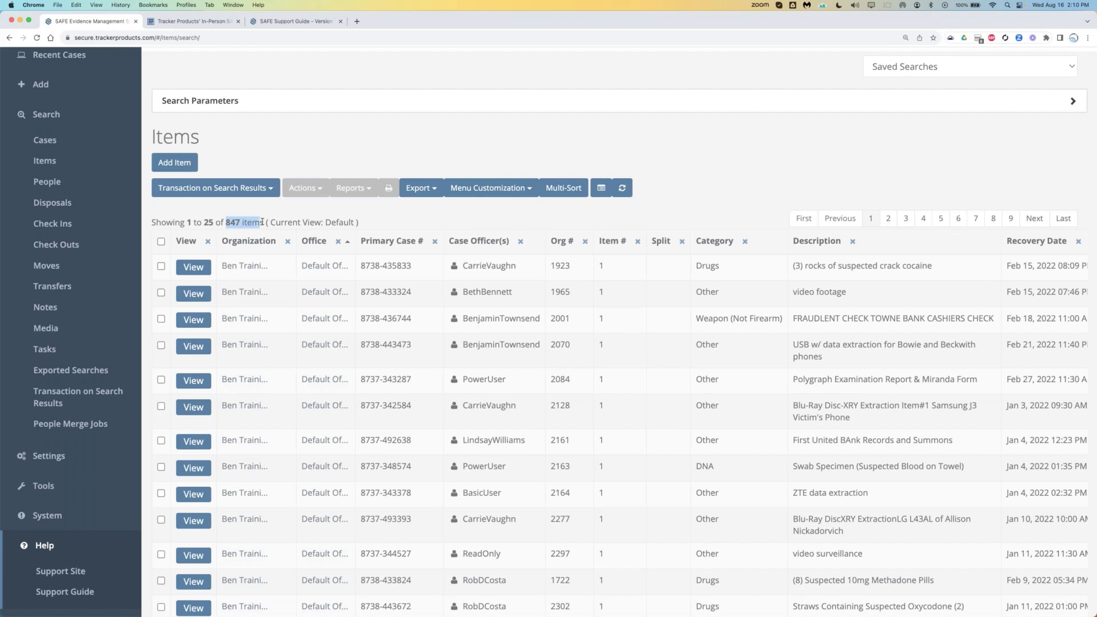
pyautogui.click(258, 221)
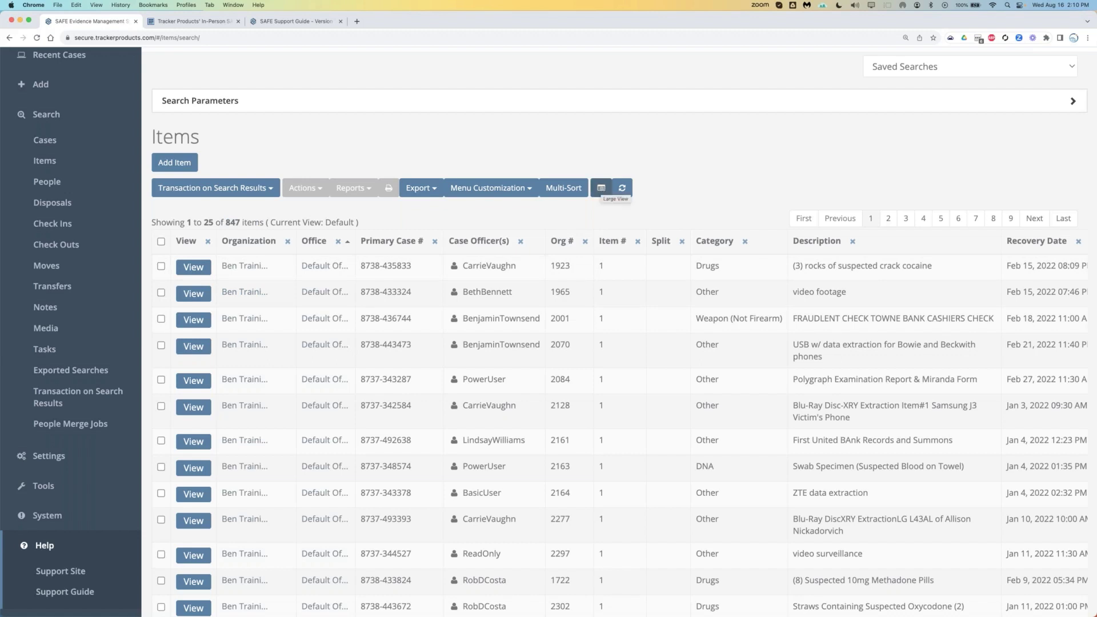
# - Switch the item results to Large View, select all items, and examine the reports available for the selection
pyautogui.click(602, 188)
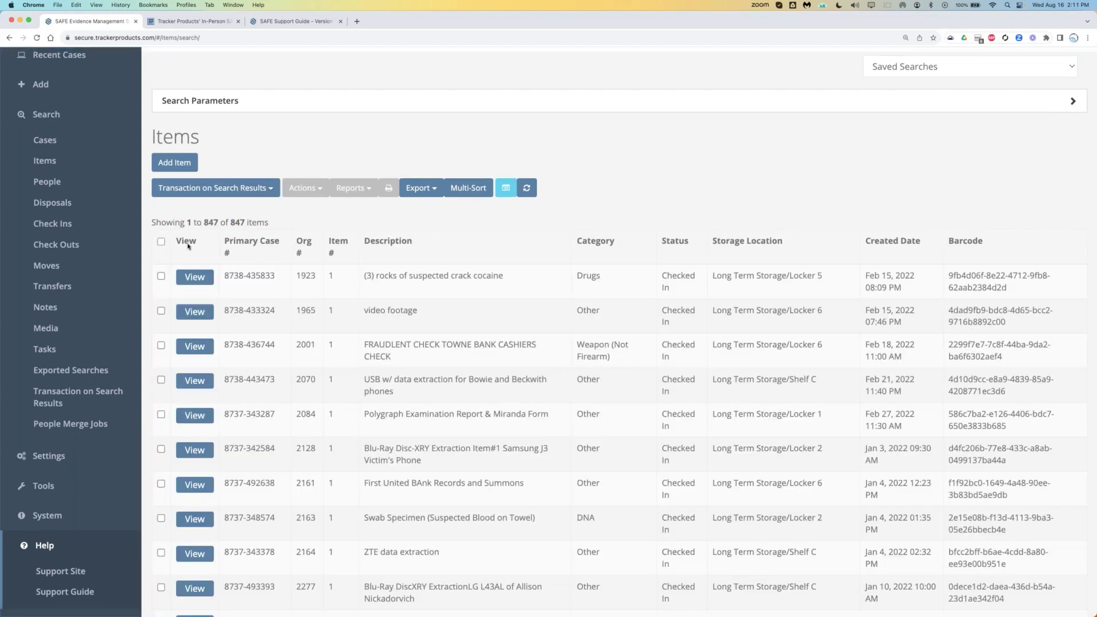
pyautogui.click(161, 241)
pyautogui.click(352, 191)
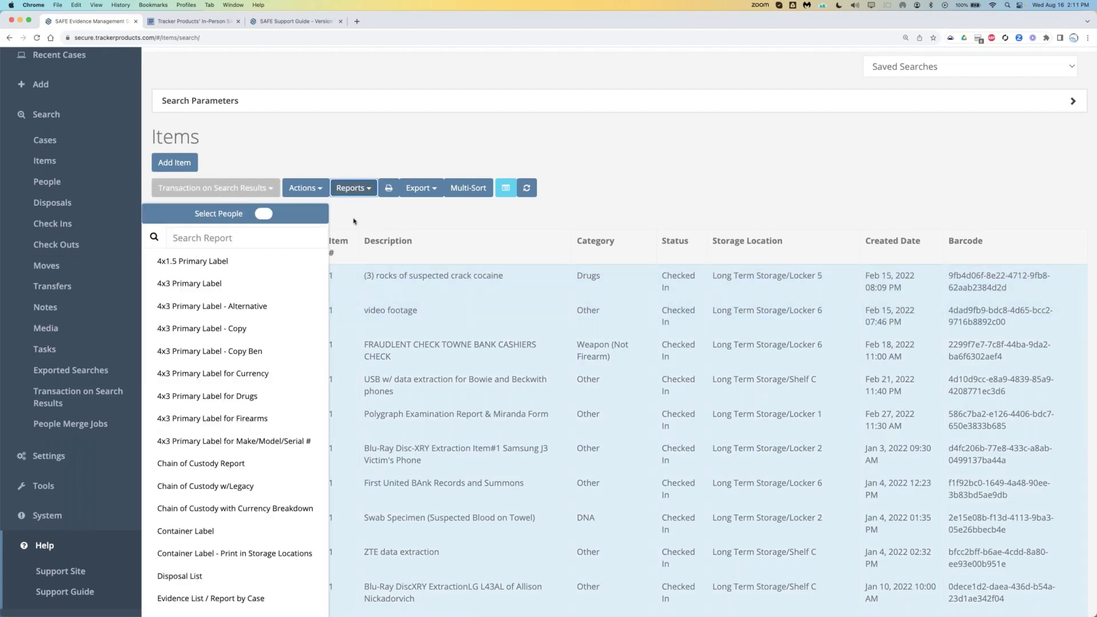
pyautogui.click(301, 218)
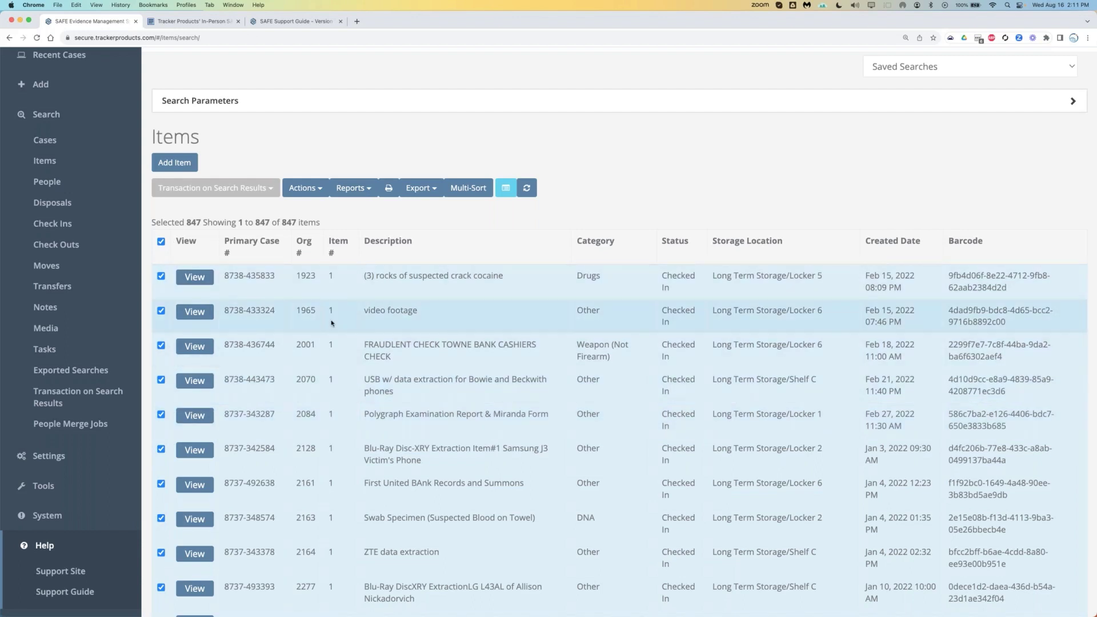
pyautogui.moveTo(194, 192)
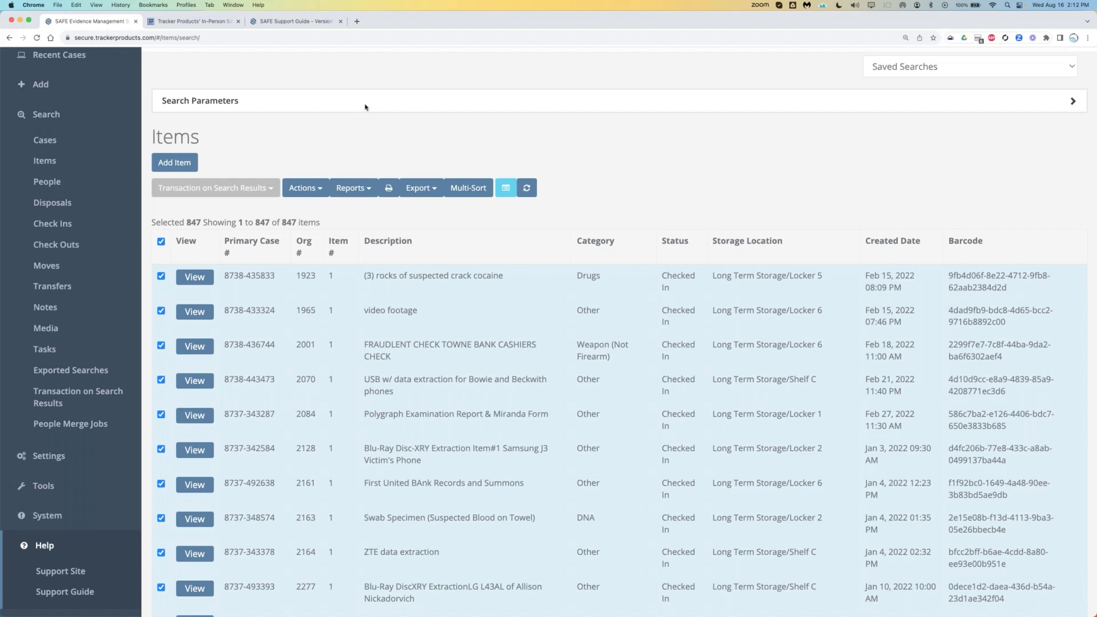
# - Expand the search parameters, examine the item criteria, and review the Created Date comparison options without changing them
pyautogui.click(251, 103)
pyautogui.scroll(-2, 292, 145)
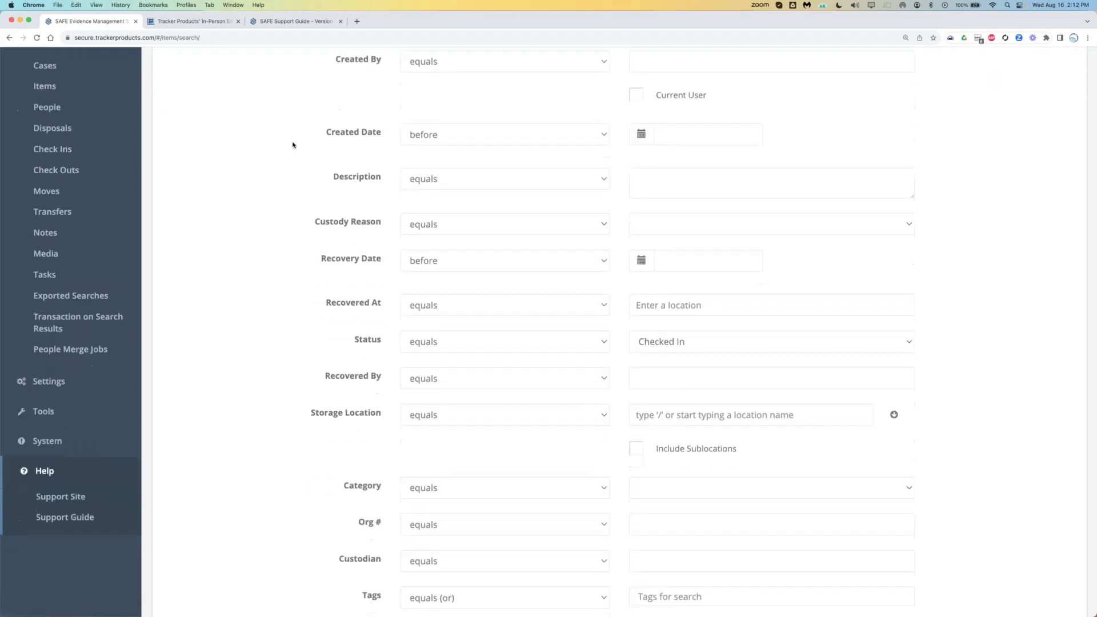
pyautogui.scroll(-2, 292, 144)
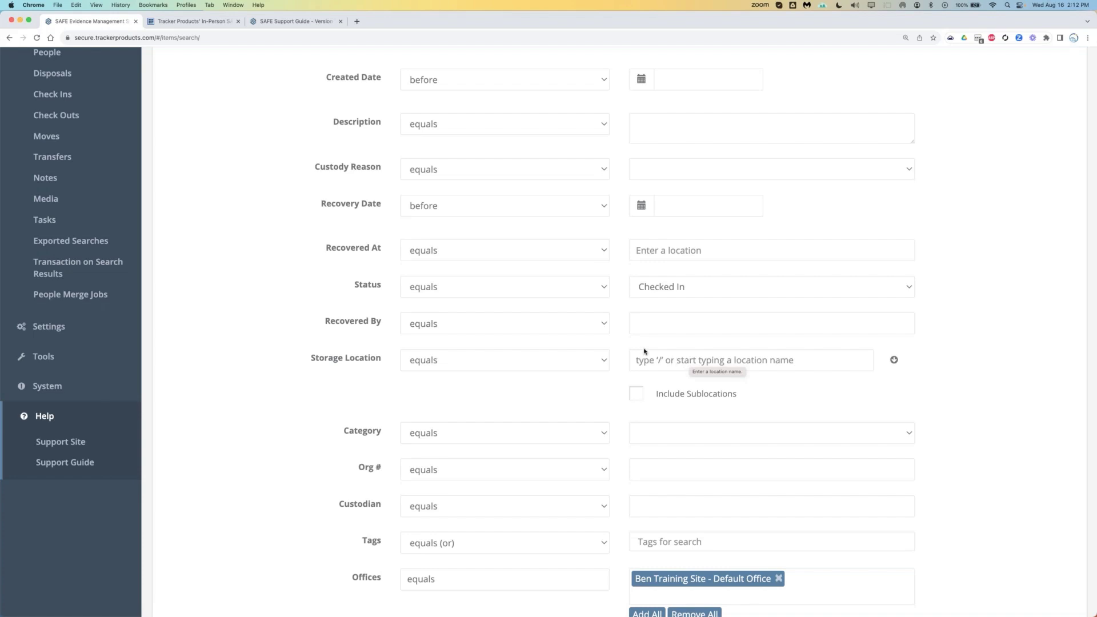
pyautogui.scroll(3, 643, 351)
pyautogui.click(468, 198)
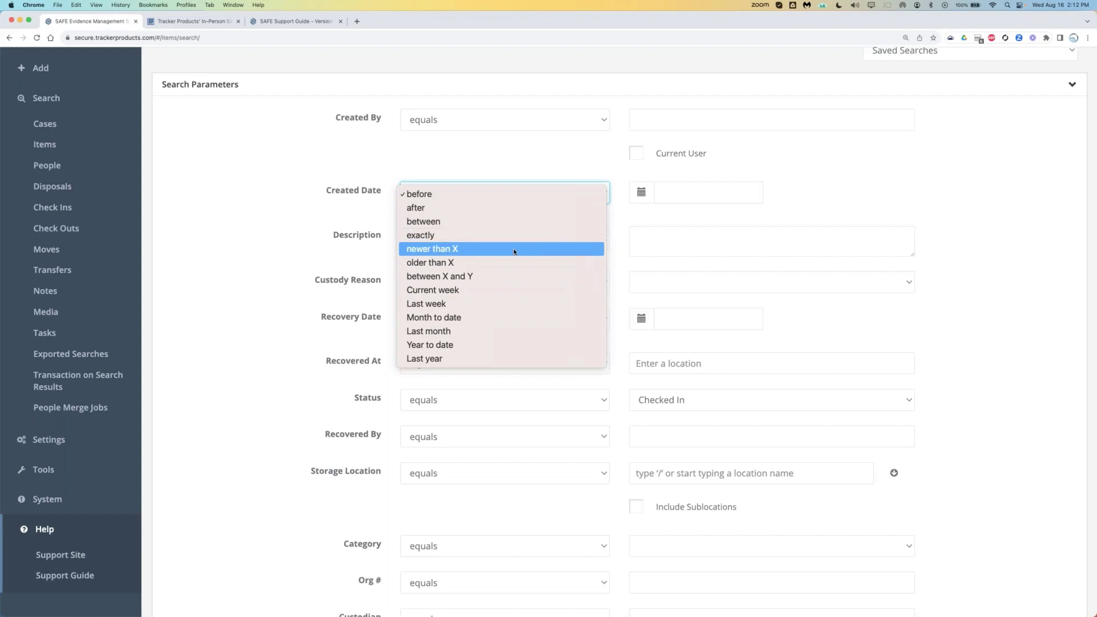
pyautogui.click(539, 163)
# - Clear all search parameters of the item search and check the emptied criteria against the results list
pyautogui.scroll(-15, 475, 201)
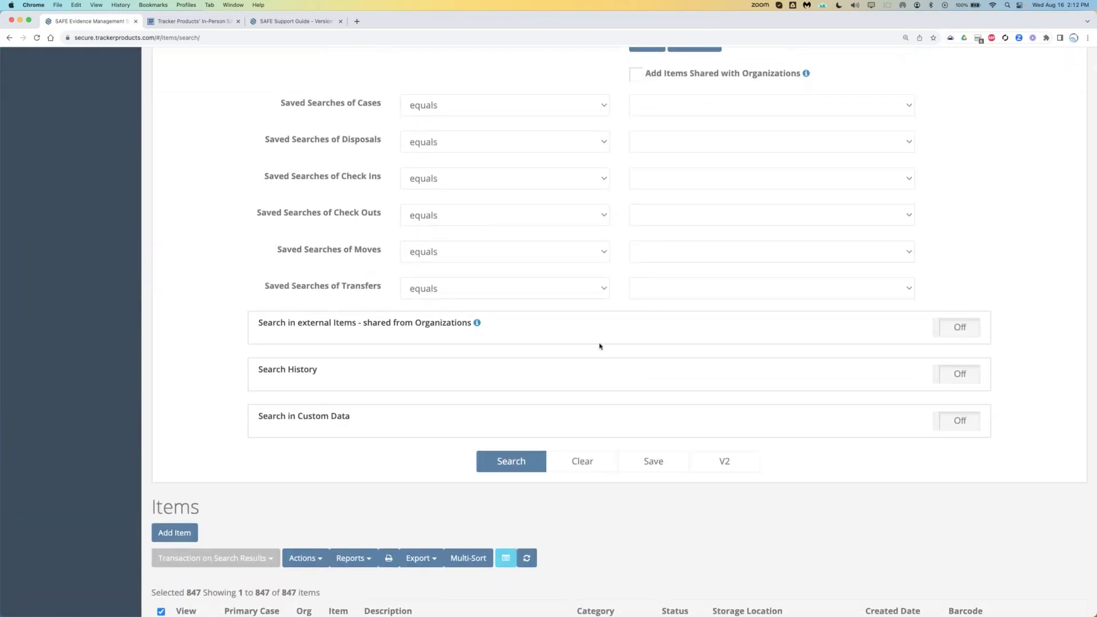
pyautogui.click(591, 459)
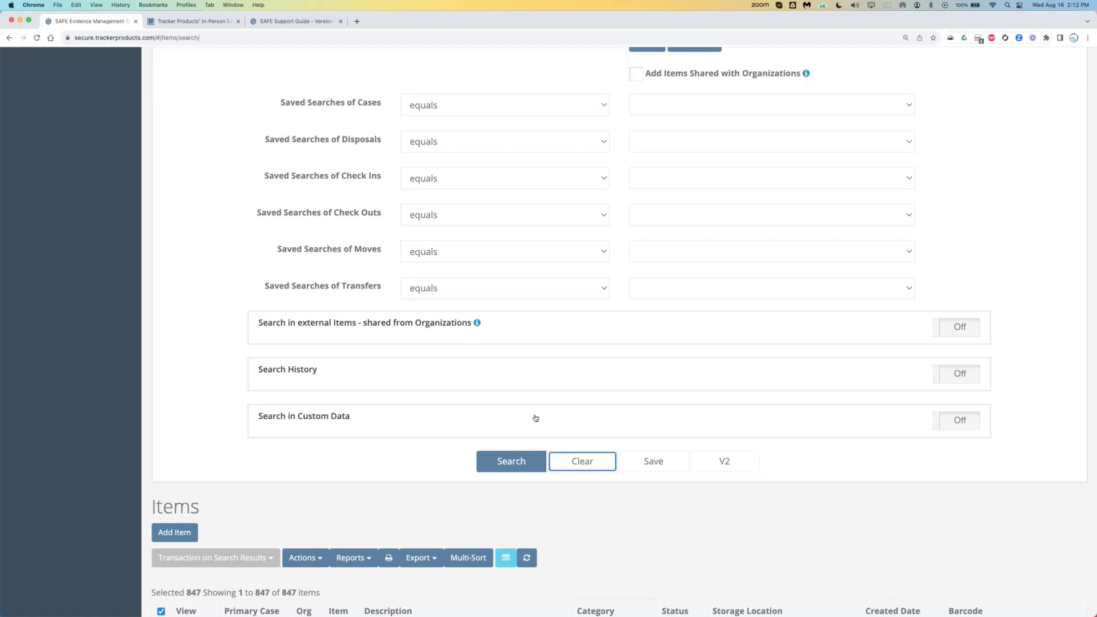
pyautogui.scroll(5, 532, 418)
pyautogui.scroll(-8, 532, 418)
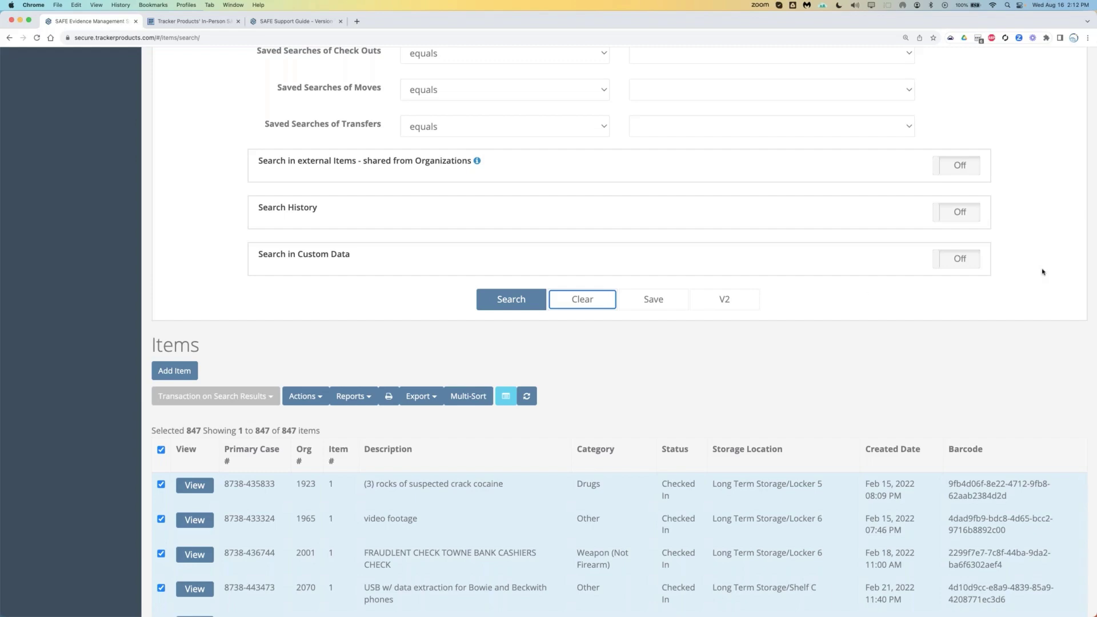
pyautogui.scroll(10, 332, 268)
pyautogui.scroll(8, 346, 269)
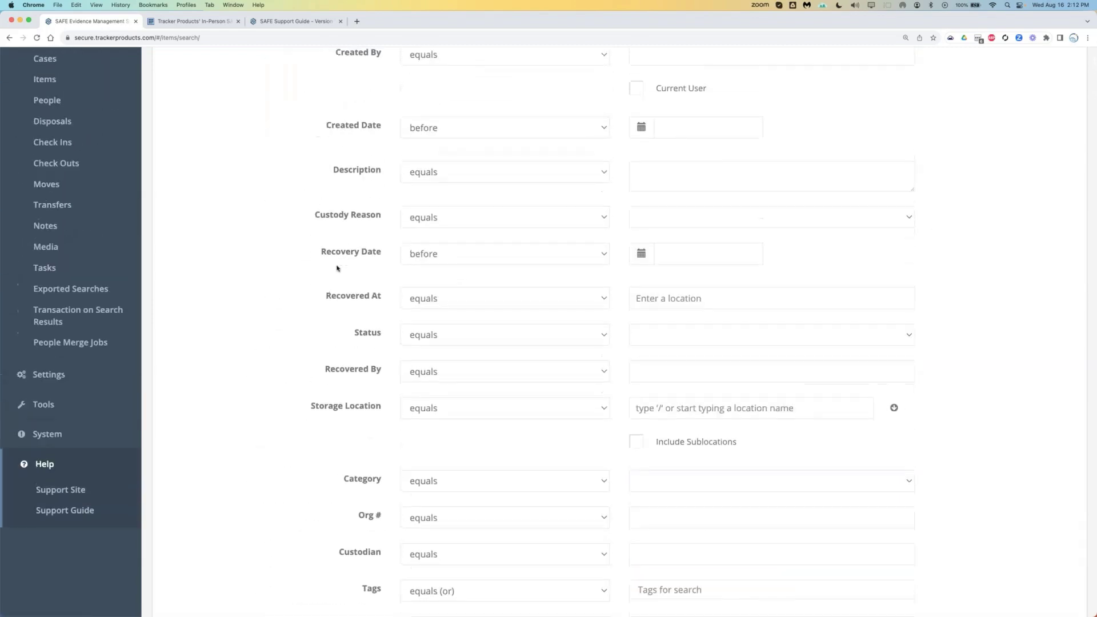
# - Open the Scan items page to examine it, and return to the advanced search for items
pyautogui.click(53, 257)
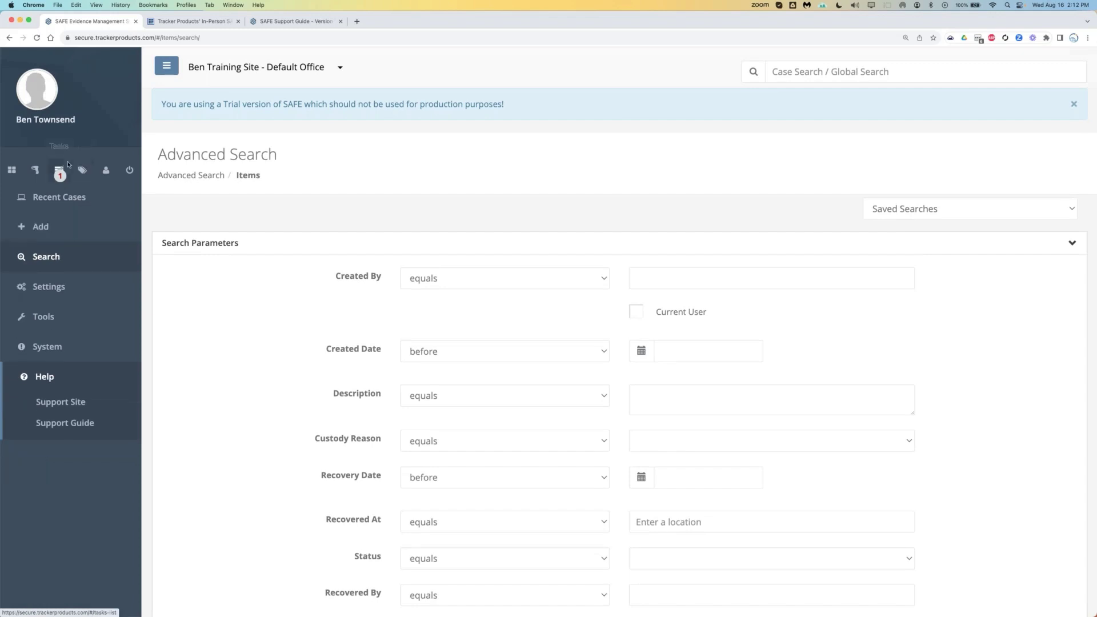
pyautogui.click(35, 170)
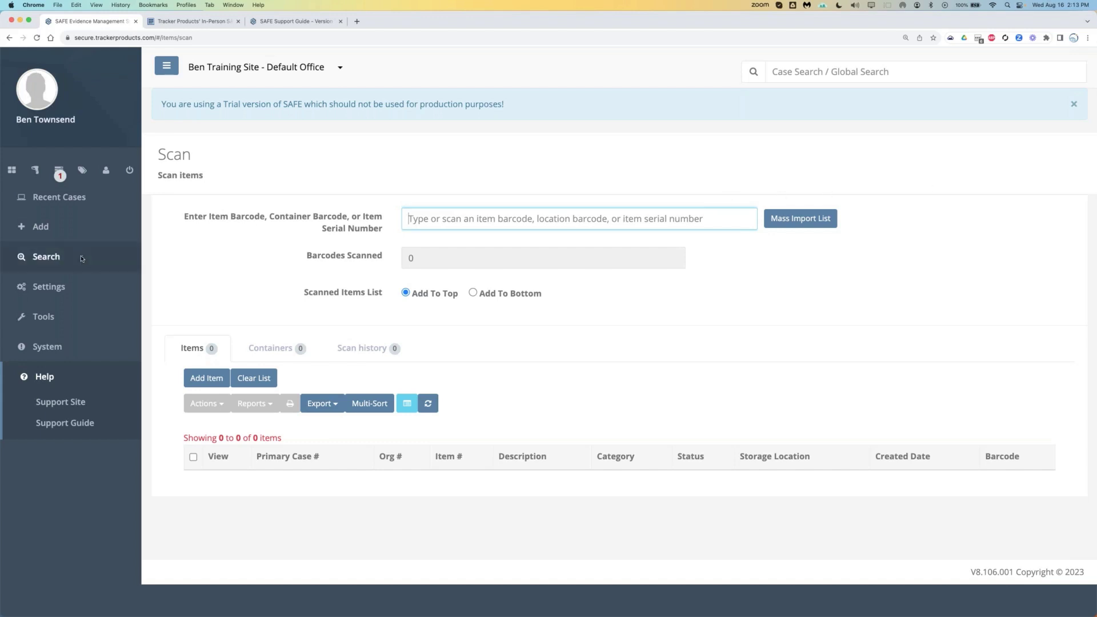
pyautogui.click(48, 258)
pyautogui.click(45, 303)
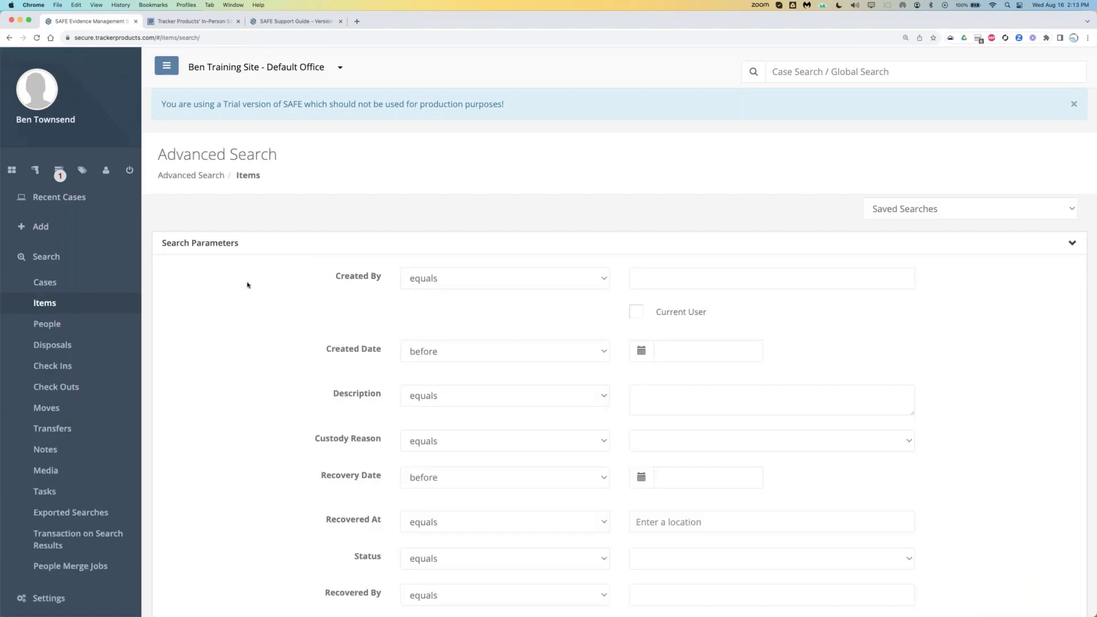
# - Set the Status criterion to Checked In and run the item search
pyautogui.scroll(-1, 247, 285)
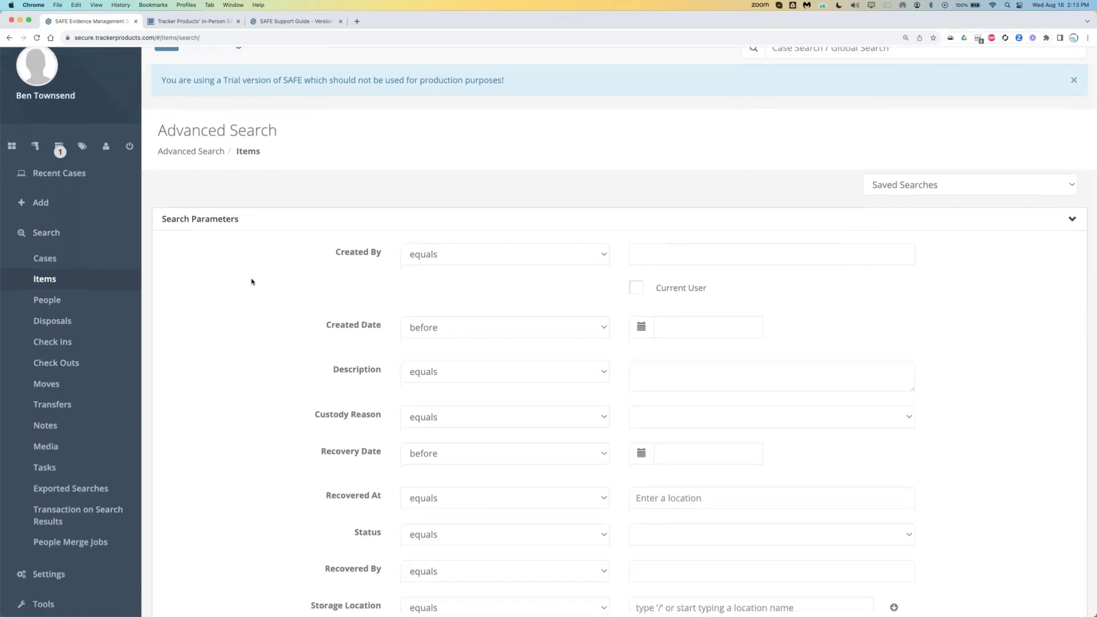
pyautogui.scroll(-7, 622, 380)
pyautogui.click(659, 394)
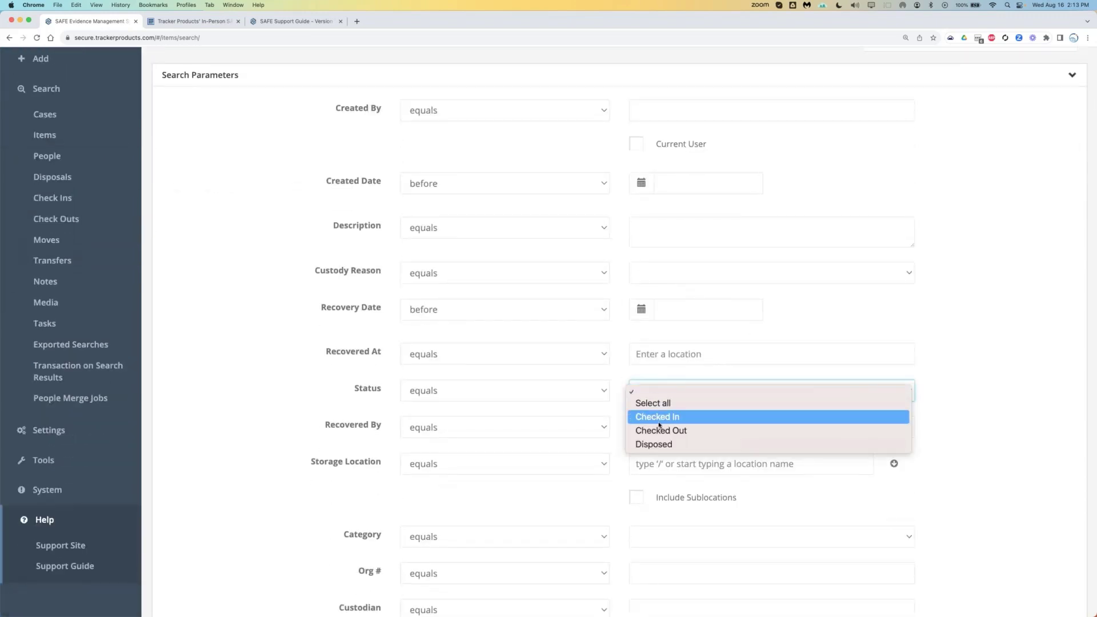
pyautogui.click(663, 416)
pyautogui.scroll(-1, 325, 336)
pyautogui.scroll(-20, 433, 460)
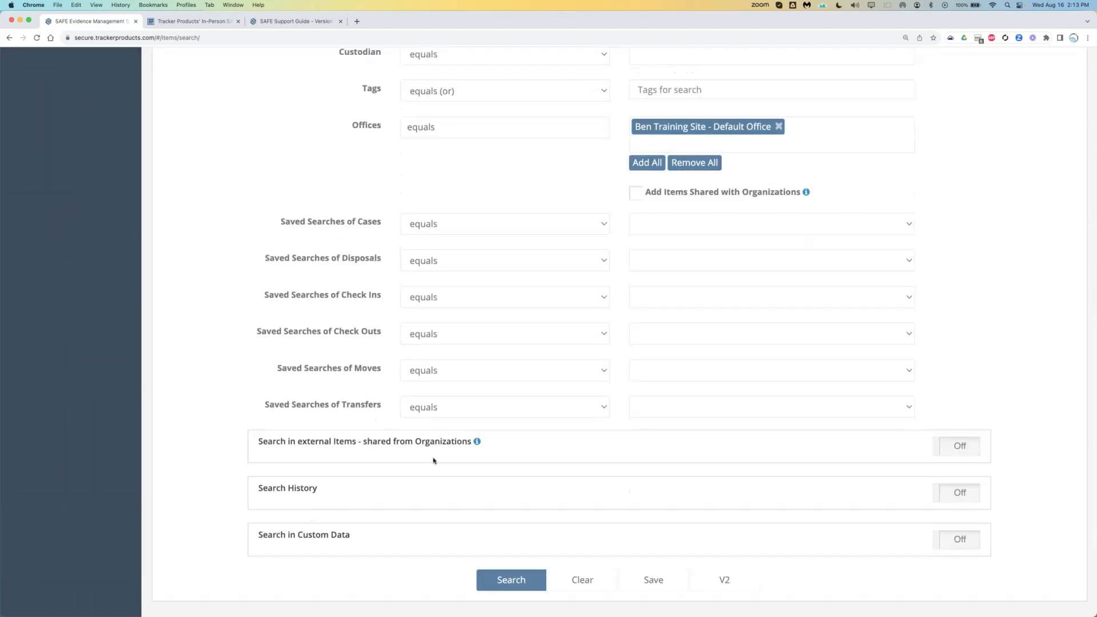
pyautogui.click(511, 579)
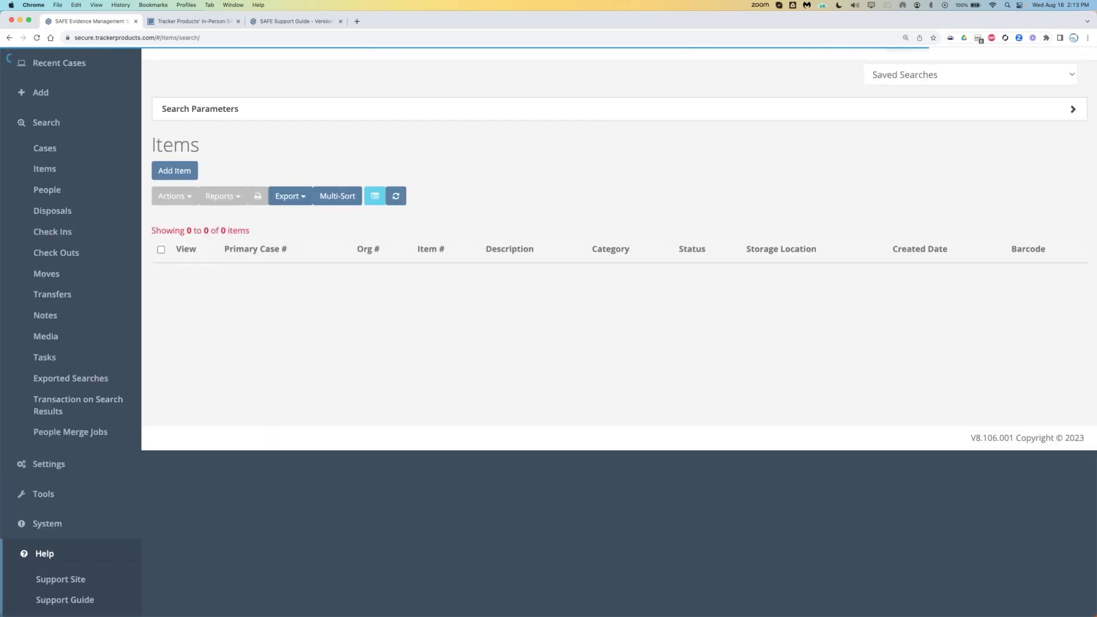
# - Highlight the item count of the new search and review the transactions available for all its results
pyautogui.scroll(1, 374, 202)
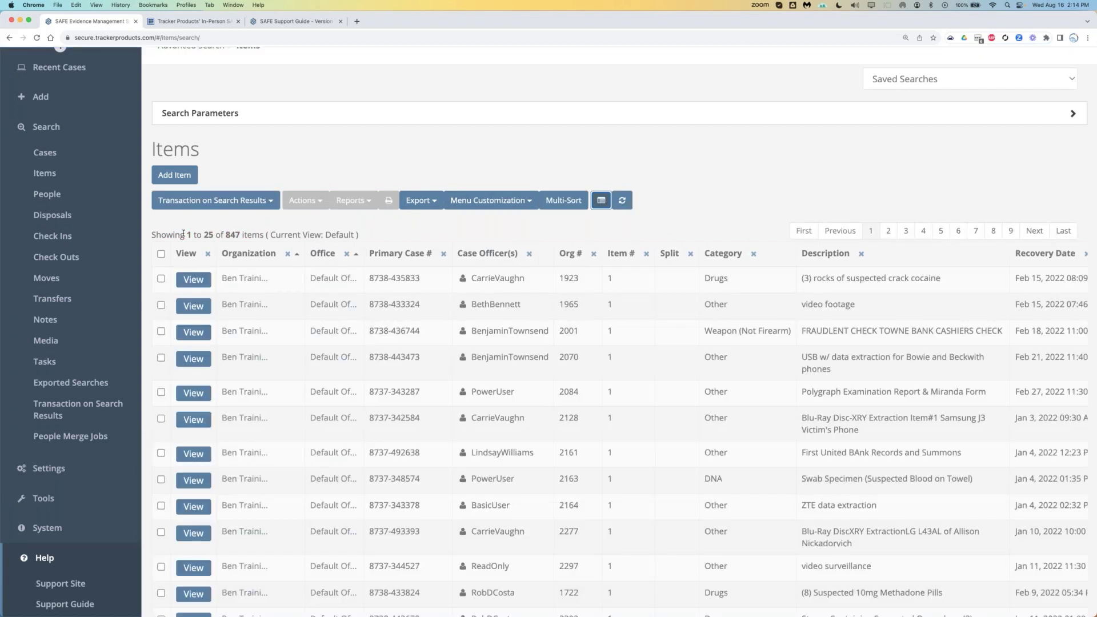
pyautogui.moveTo(183, 234); pyautogui.dragTo(255, 233)
pyautogui.scroll(-1, 256, 233)
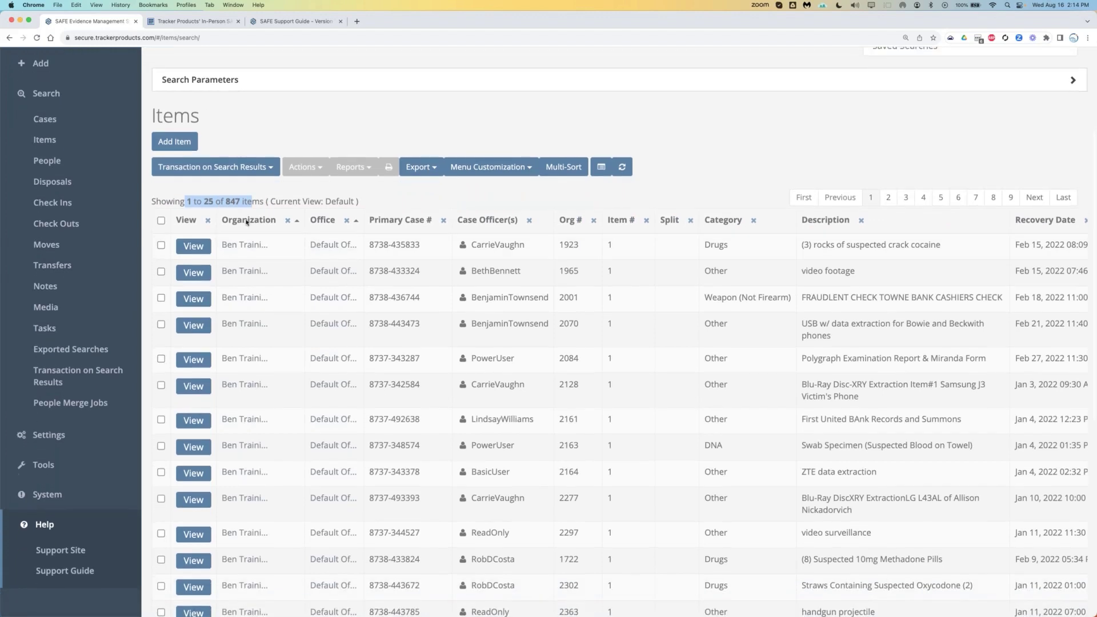
pyautogui.click(191, 167)
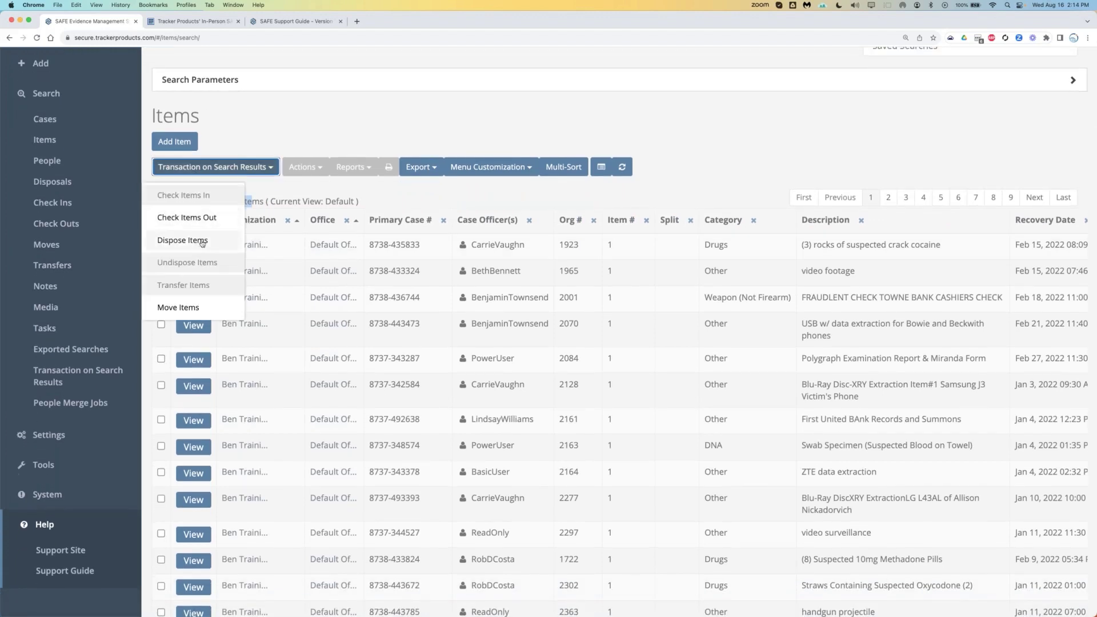
pyautogui.click(278, 198)
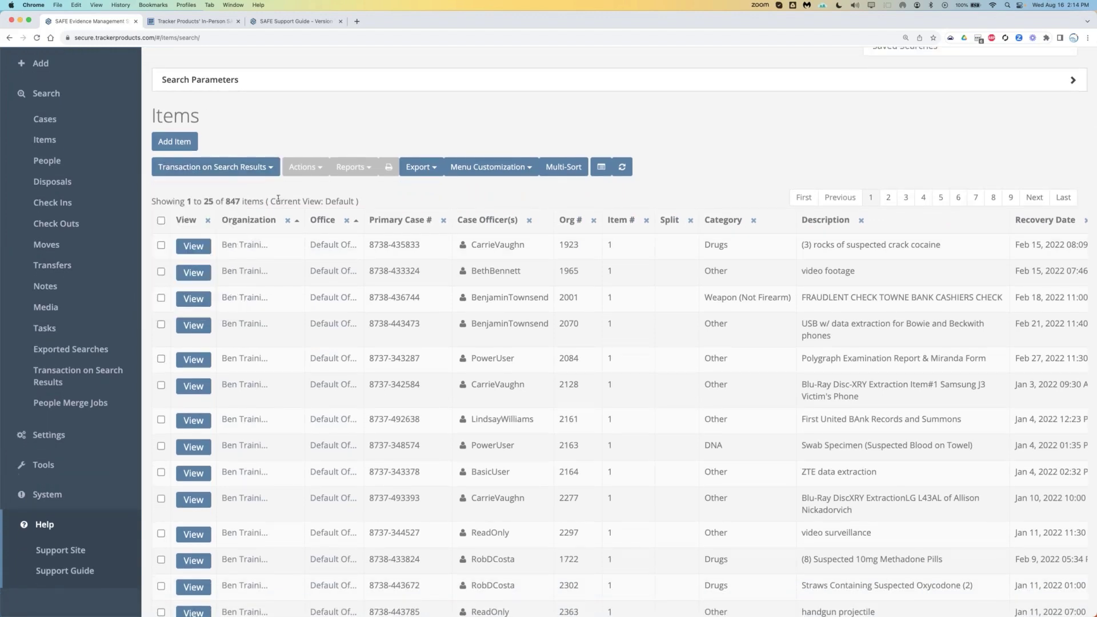